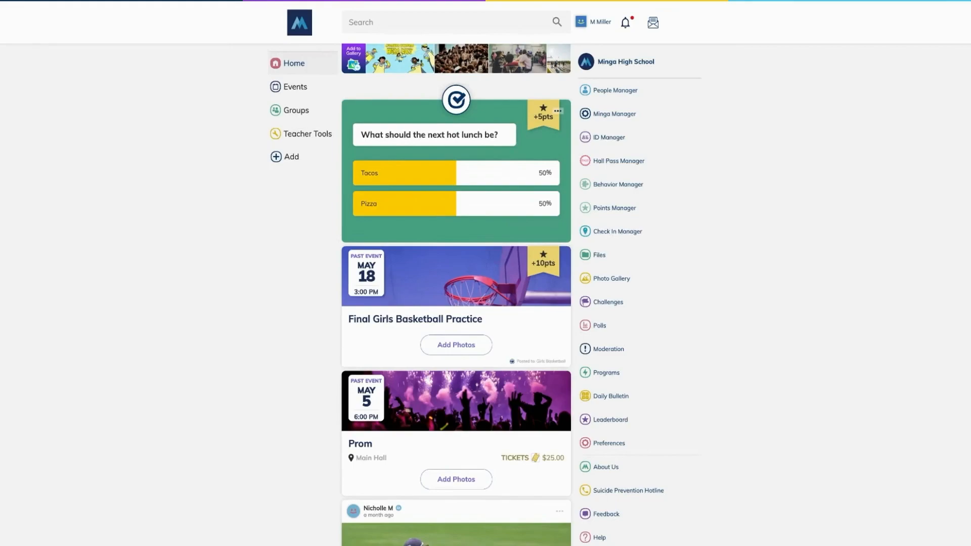
Step: In Behavior Manager Settings, switch on Enable Consequences, Teachers Can Assign and Staff Can Assign
left_click(648, 190)
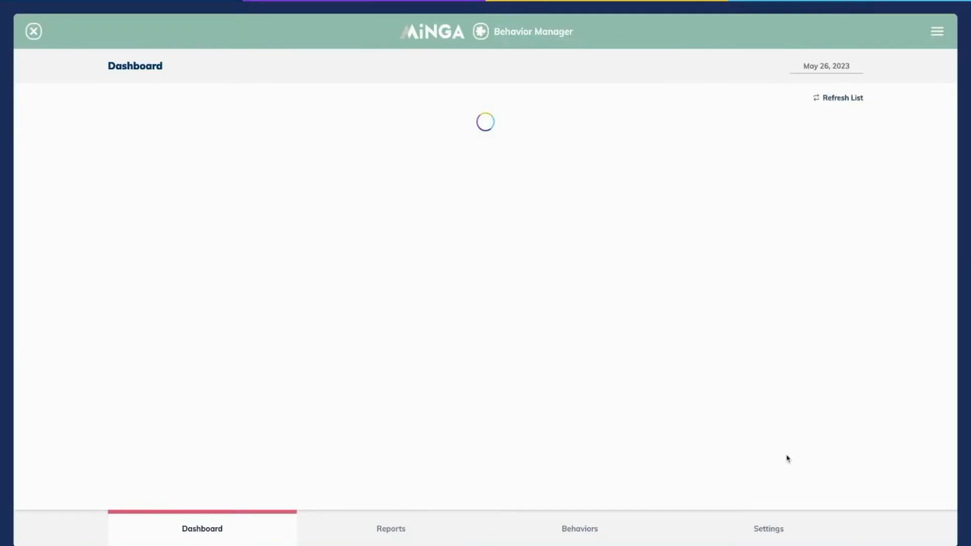
left_click(769, 528)
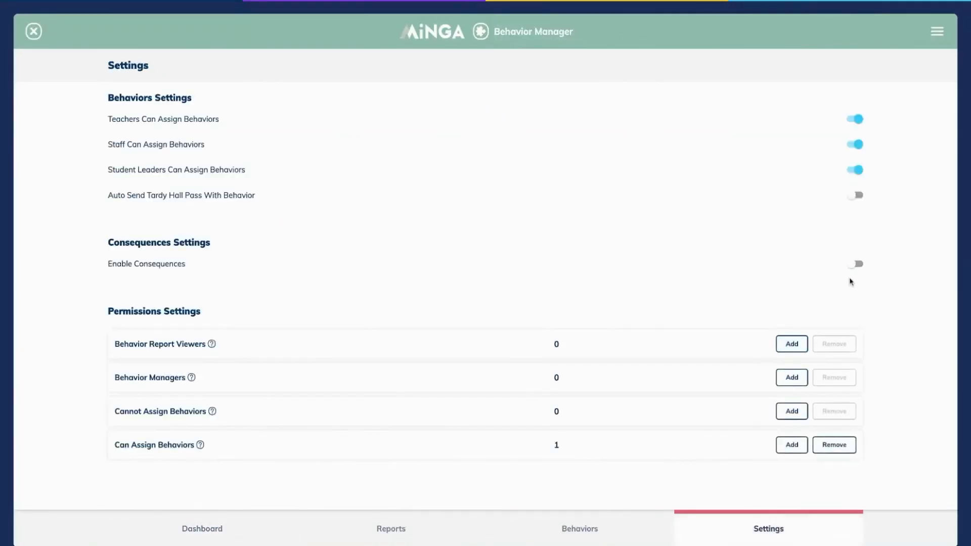
left_click(861, 264)
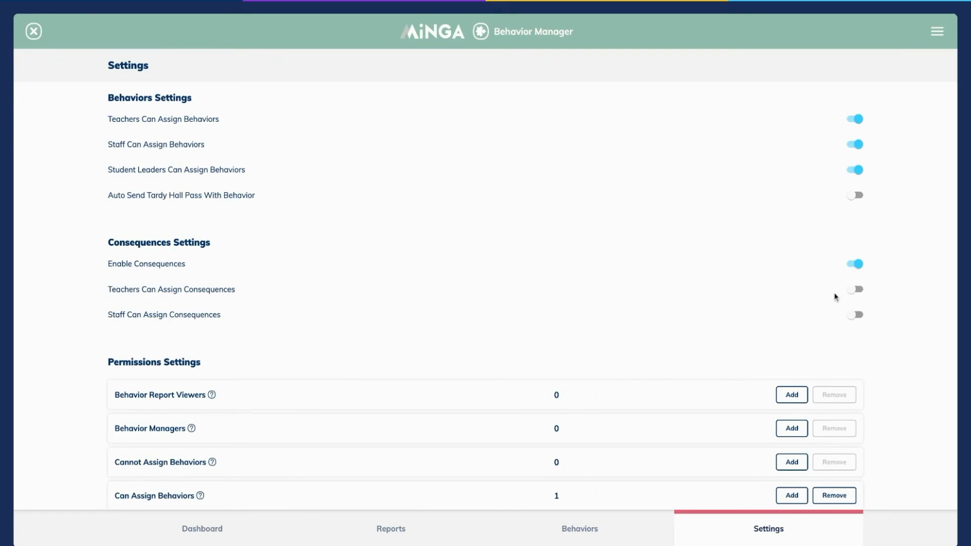
left_click(862, 296)
left_click(862, 319)
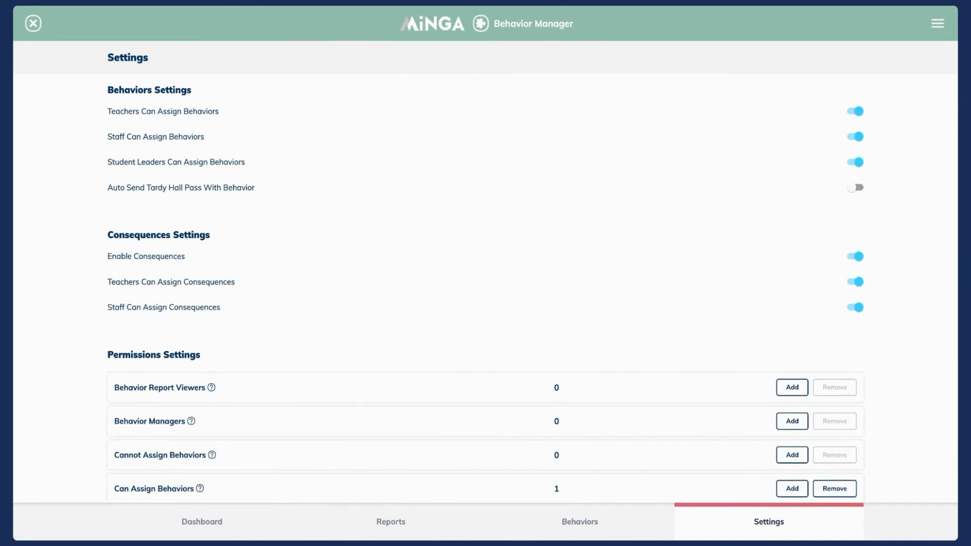
Step: Start a Guidance consequence named 'Lunch Detention' with description 'Student has received a lunch detention.'
left_click(579, 526)
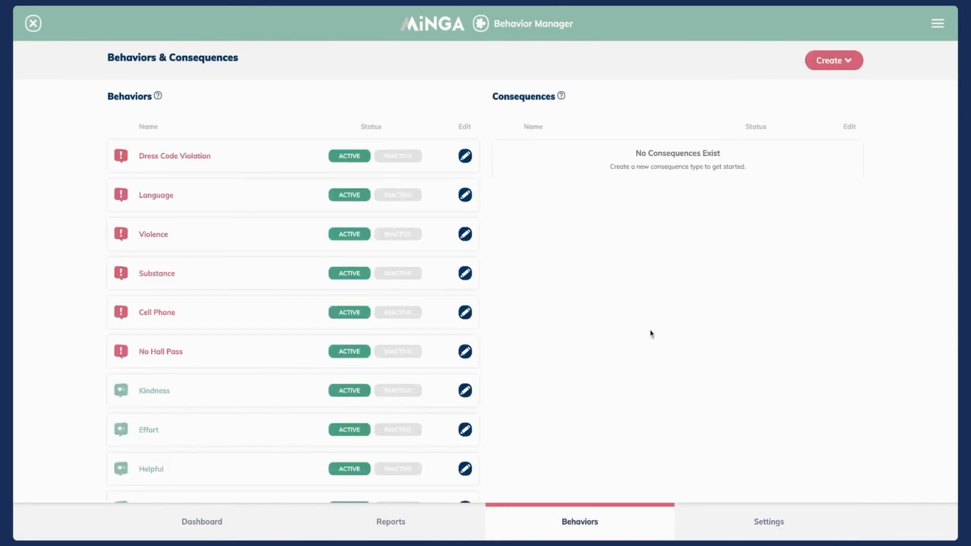
left_click(824, 72)
left_click(822, 110)
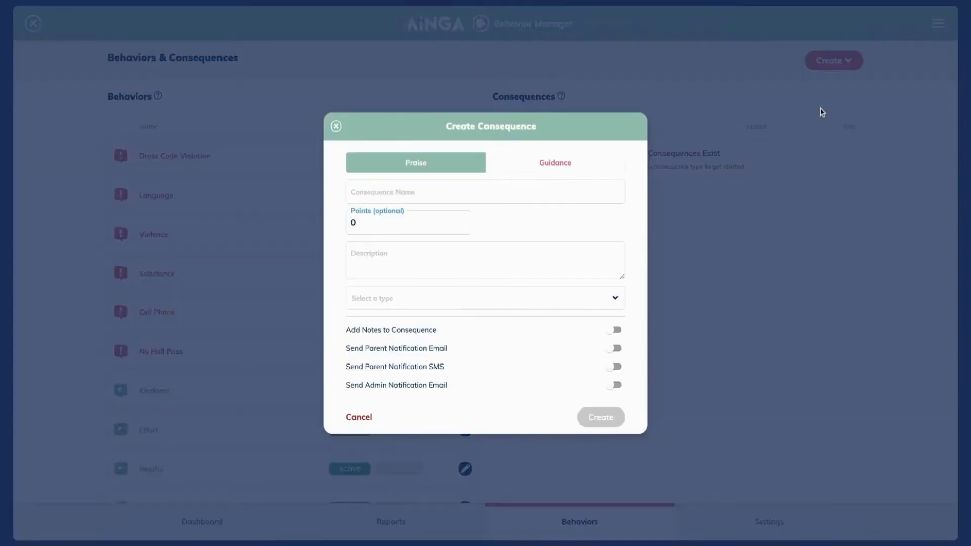
left_click(537, 164)
left_click(486, 192)
type("Lunch Detention")
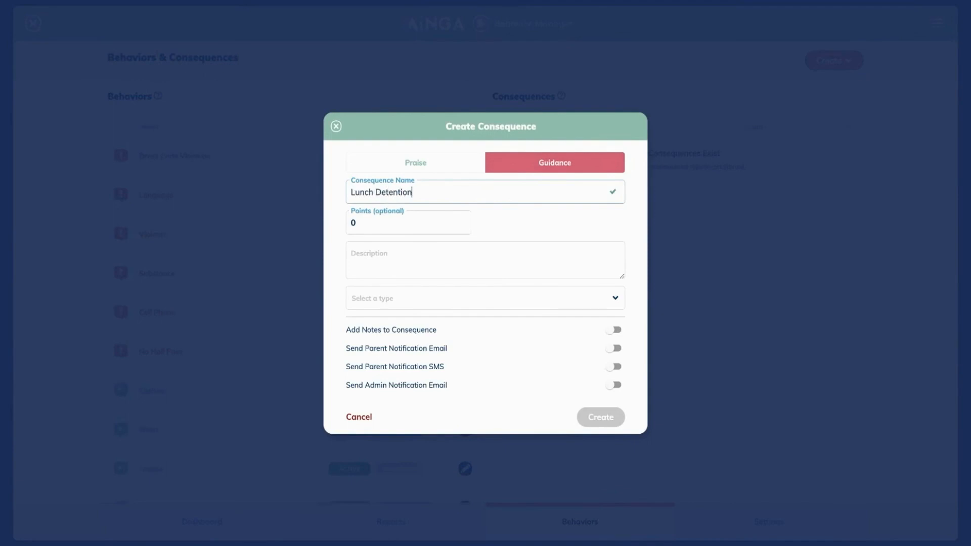
left_click(475, 256)
type("Student has received a lunch detention.")
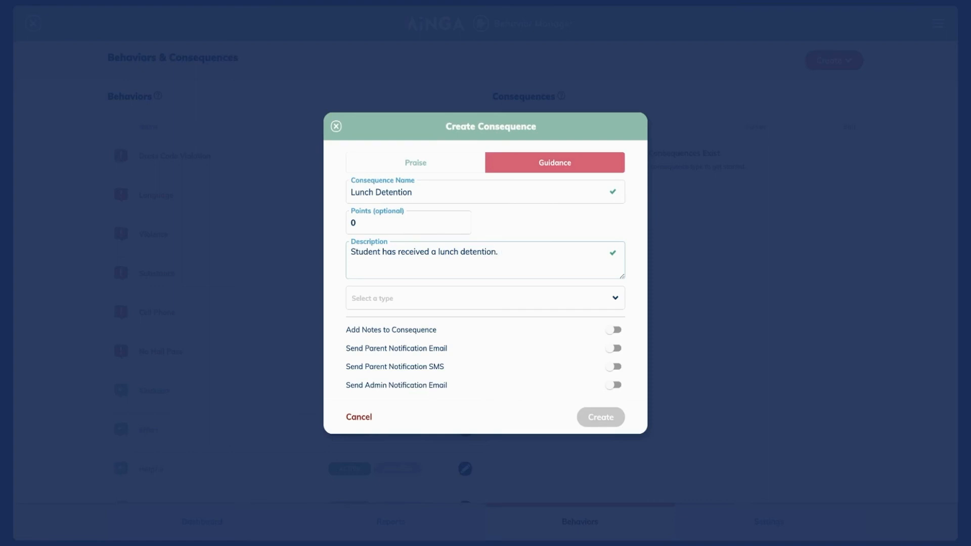
Step: Make it Detention type with notes, parent email/text and admin email alerts, then create and activate it
left_click(496, 301)
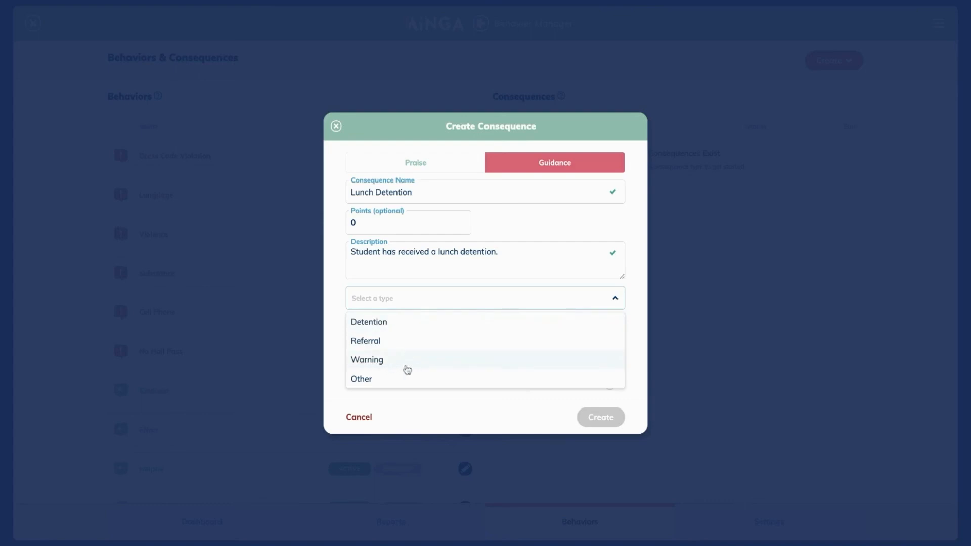
left_click(371, 324)
left_click(615, 331)
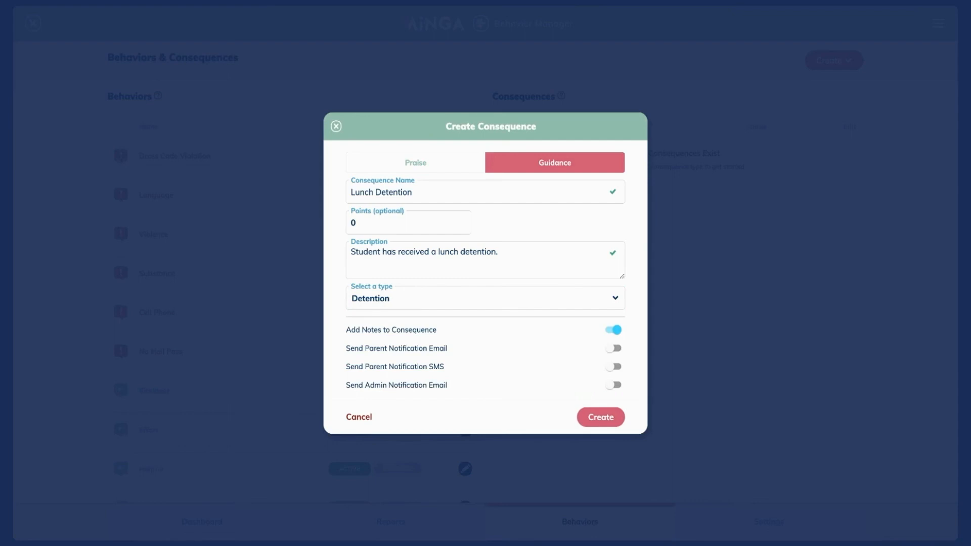
left_click(613, 348)
left_click(615, 367)
left_click(614, 385)
left_click(496, 394)
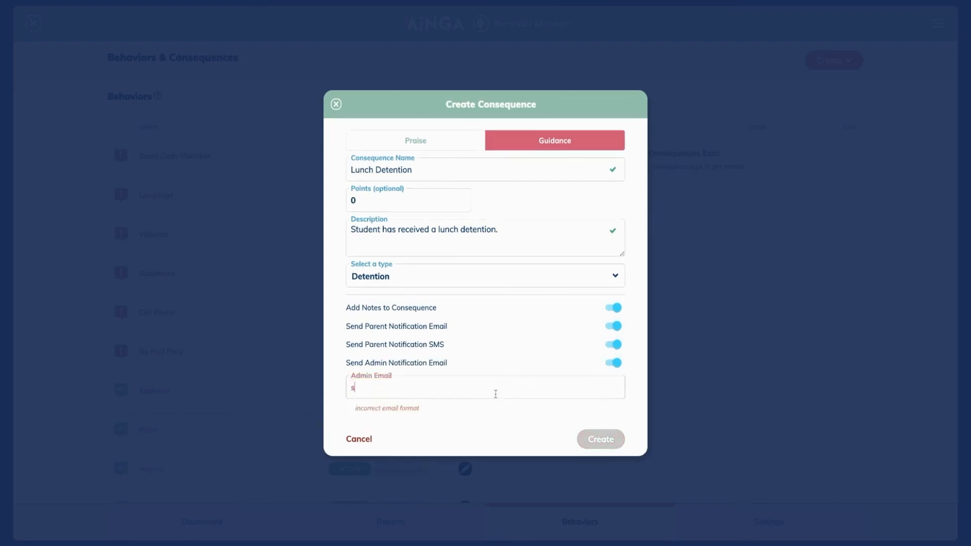
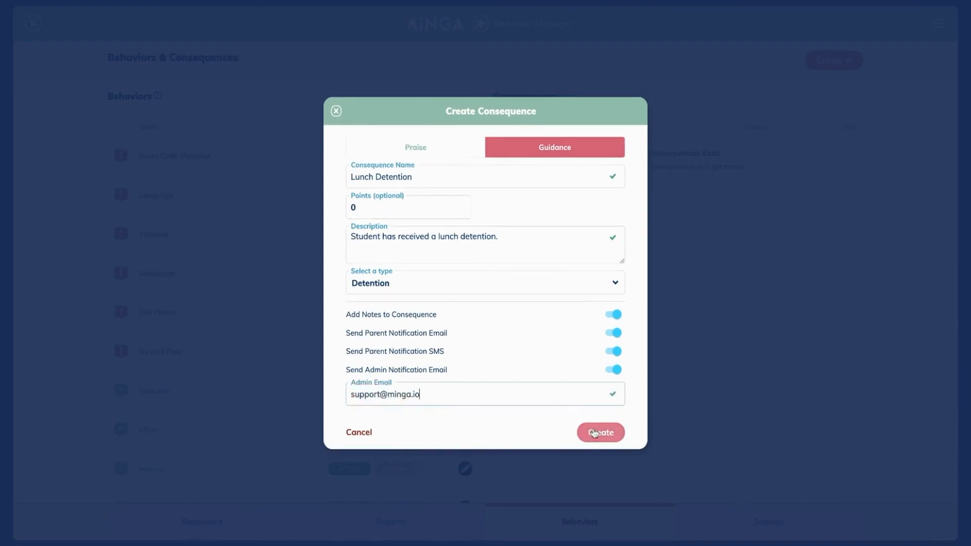
left_click(594, 433)
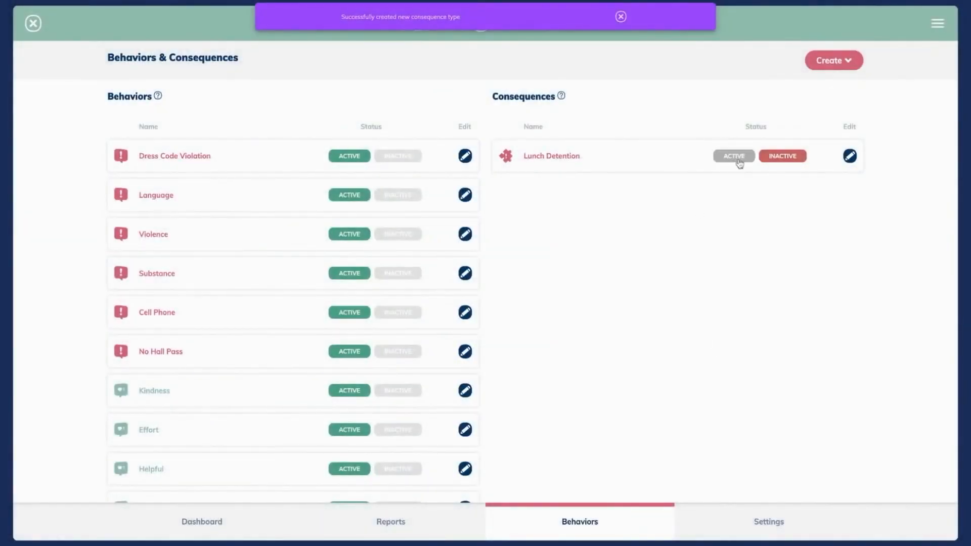
left_click(734, 158)
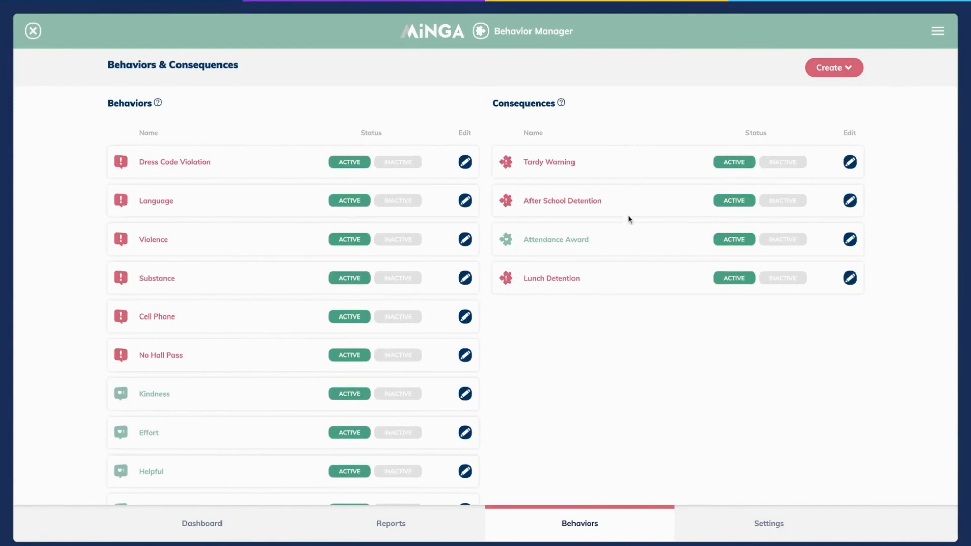
scroll(629, 241, "down", 5)
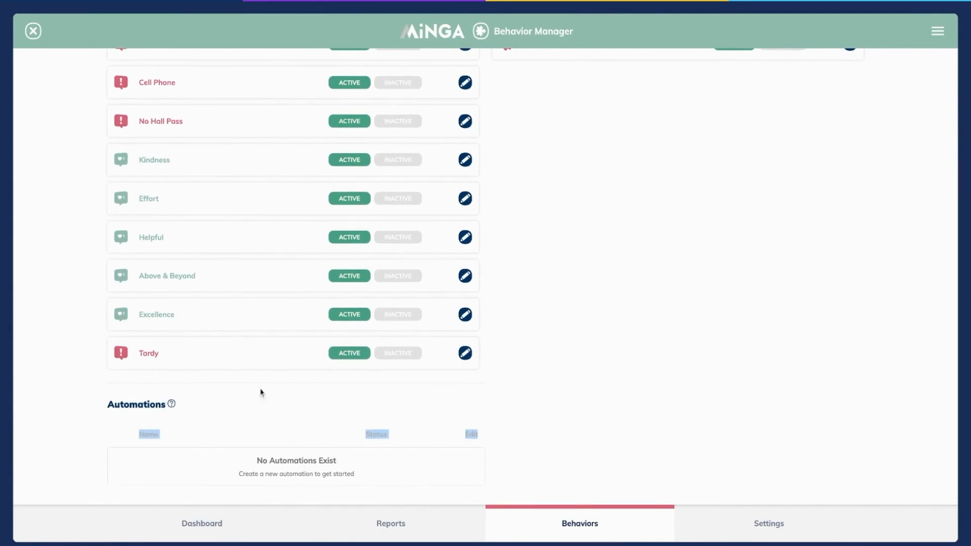
mouse_move(172, 405)
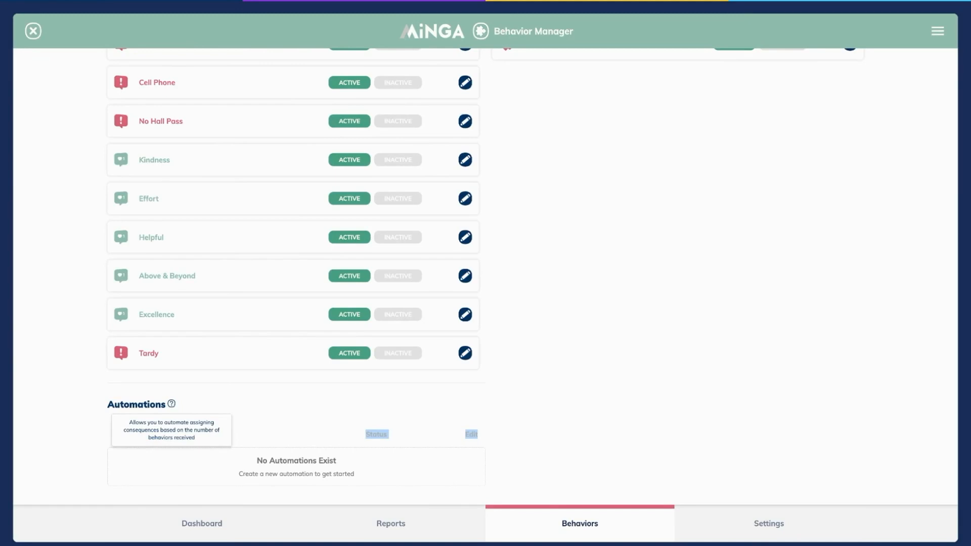
left_click(602, 413)
scroll(602, 414, "up", 5)
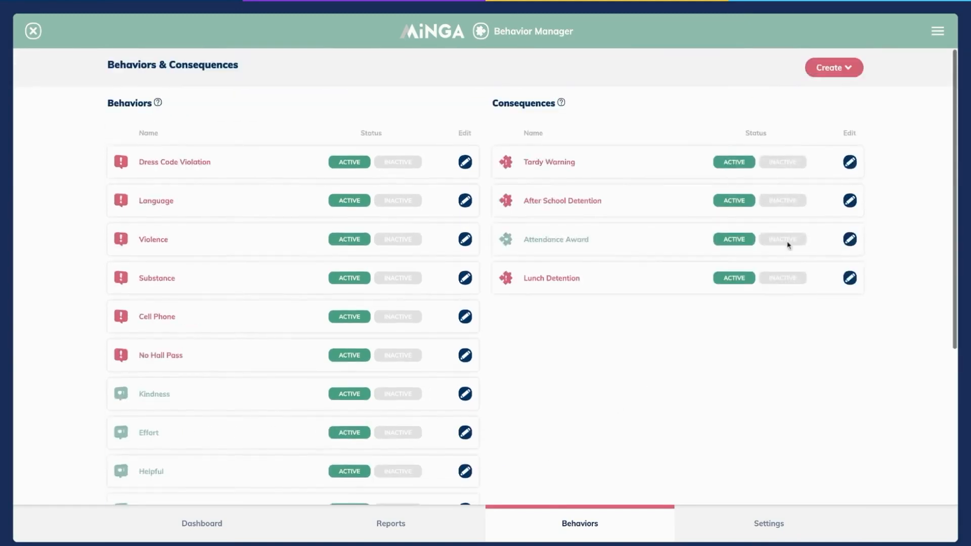
Step: Start automation 'Tardy Lunch Detention' with its late-three-times description, assigning the Lunch Detention consequence
left_click(842, 70)
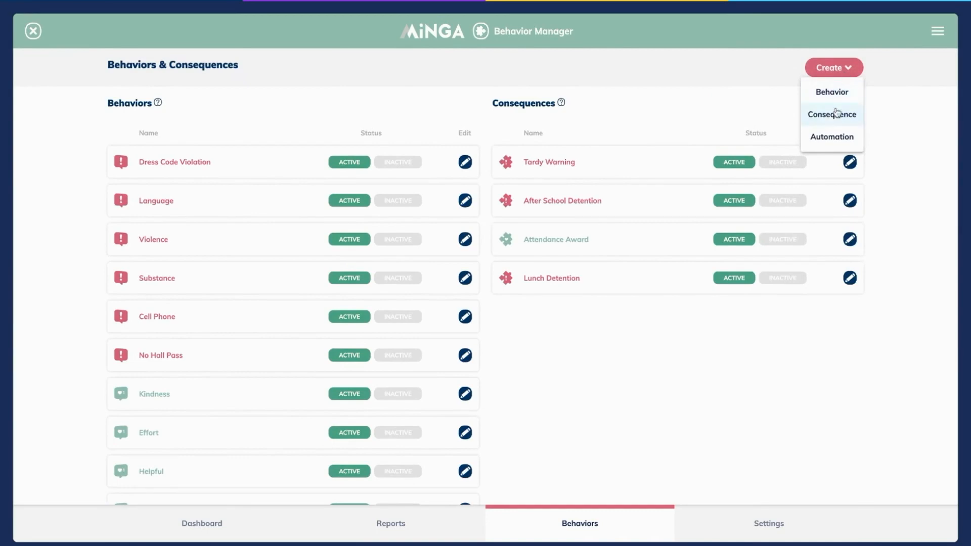
left_click(829, 135)
type("Tardy Lunch")
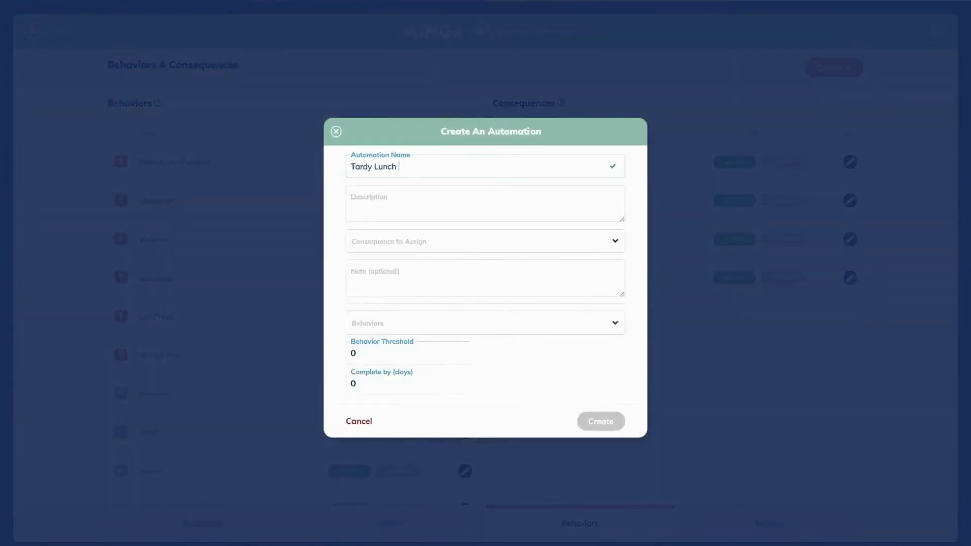
type(" Detention")
left_click(434, 187)
type("Student has been late three times and is receiving a lunch detention.")
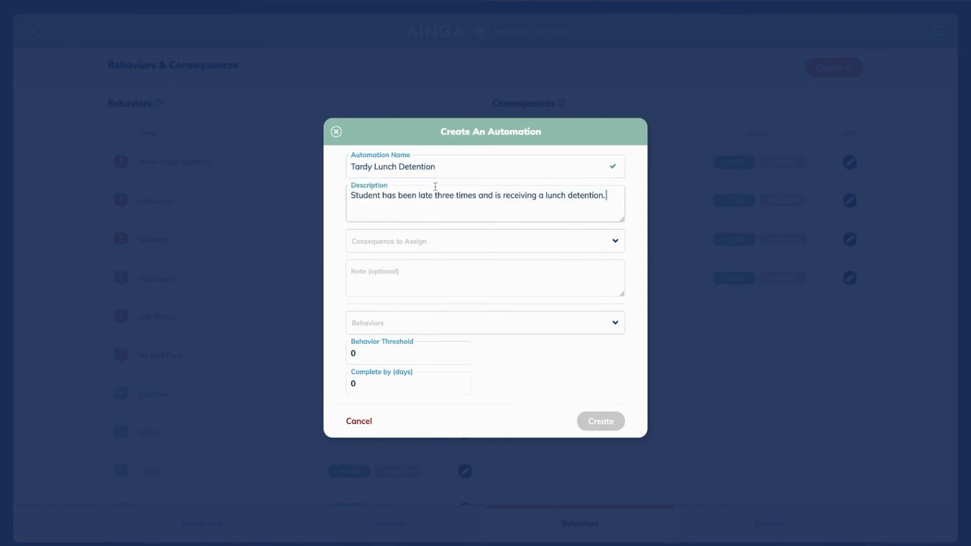
left_click(445, 244)
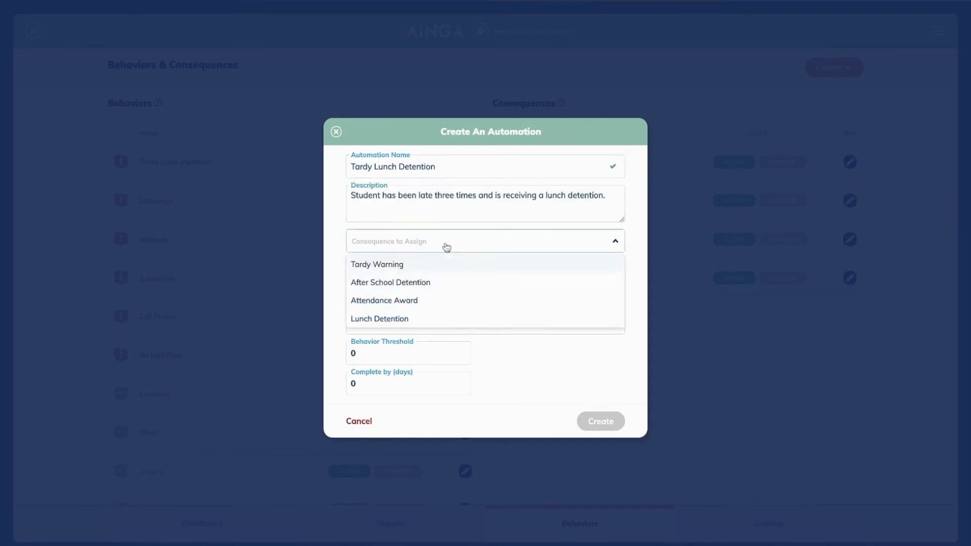
left_click(435, 318)
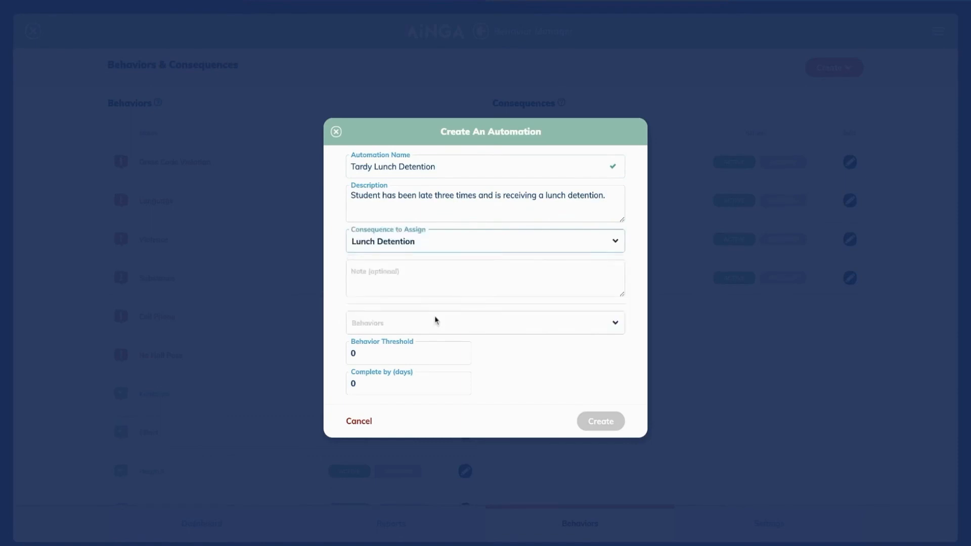
left_click(360, 271)
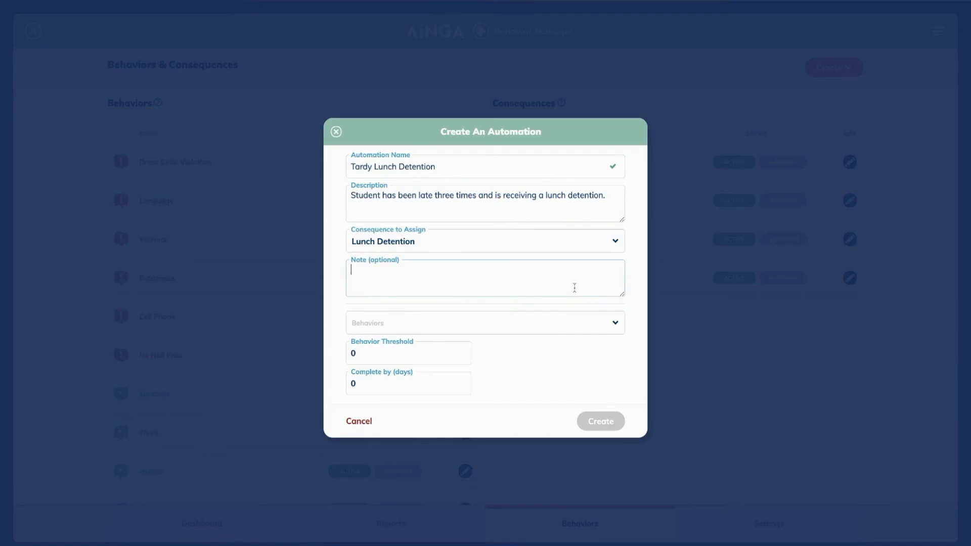
Step: Trigger it on Tardy behavior with threshold 3 and completion within 2 days, then create it
left_click(578, 322)
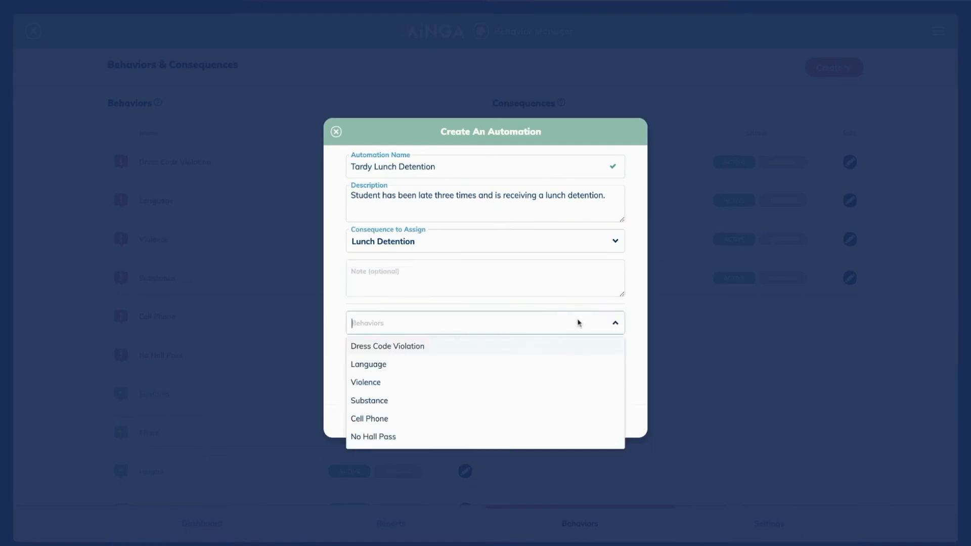
scroll(552, 368, "down", 3)
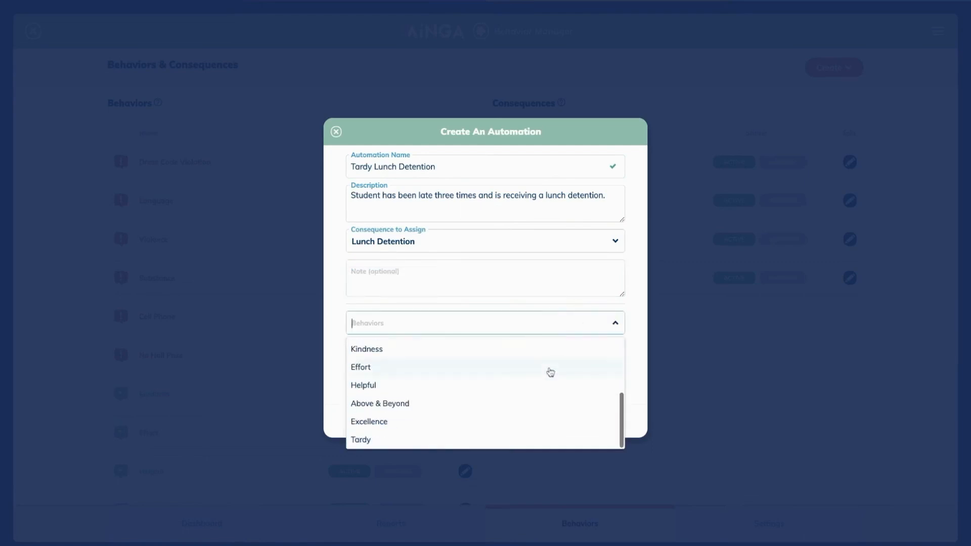
left_click(501, 440)
key("Tab")
key("Tab")
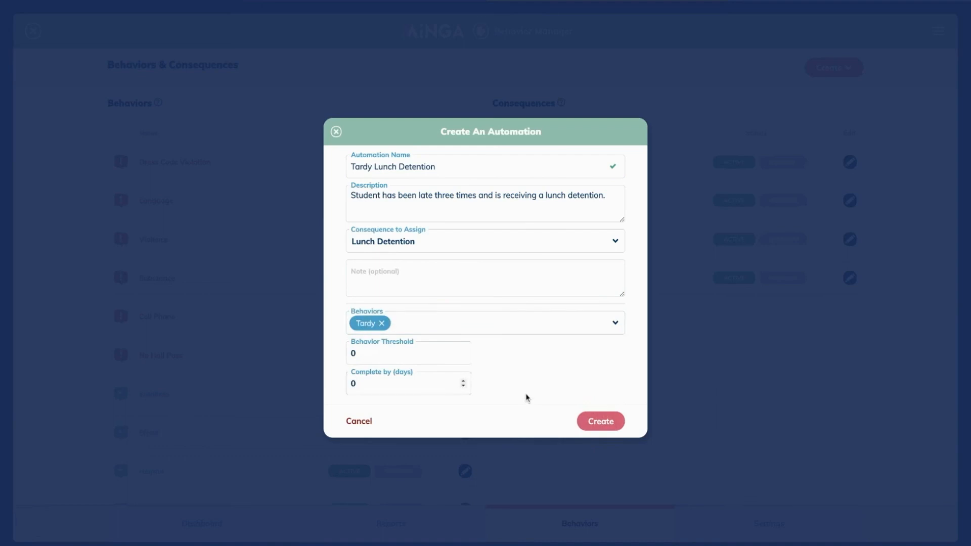
left_click(464, 350)
left_click(504, 357)
left_click(464, 381)
left_click(463, 381)
left_click(602, 421)
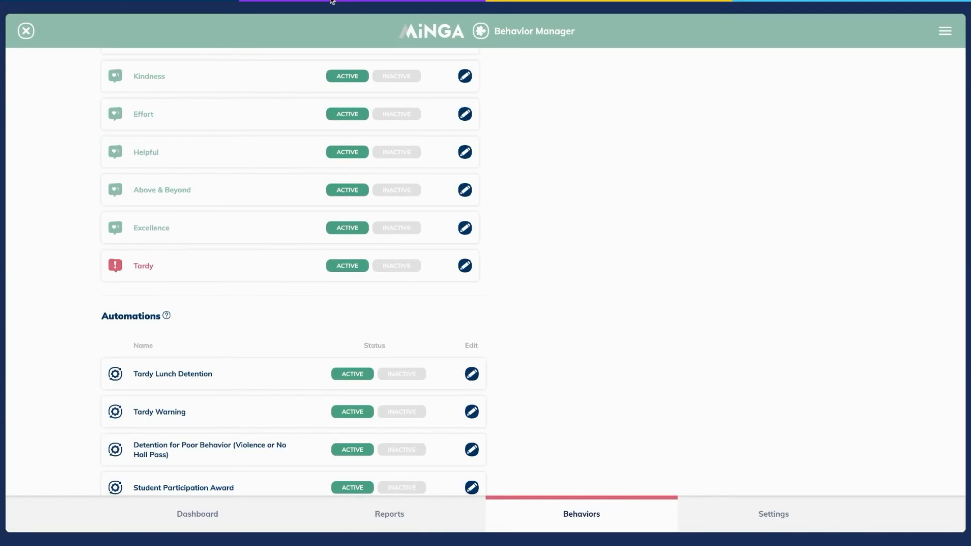
Step: From Teacher Tools, choose the Tardy guidance behavior to assign
left_click(28, 30)
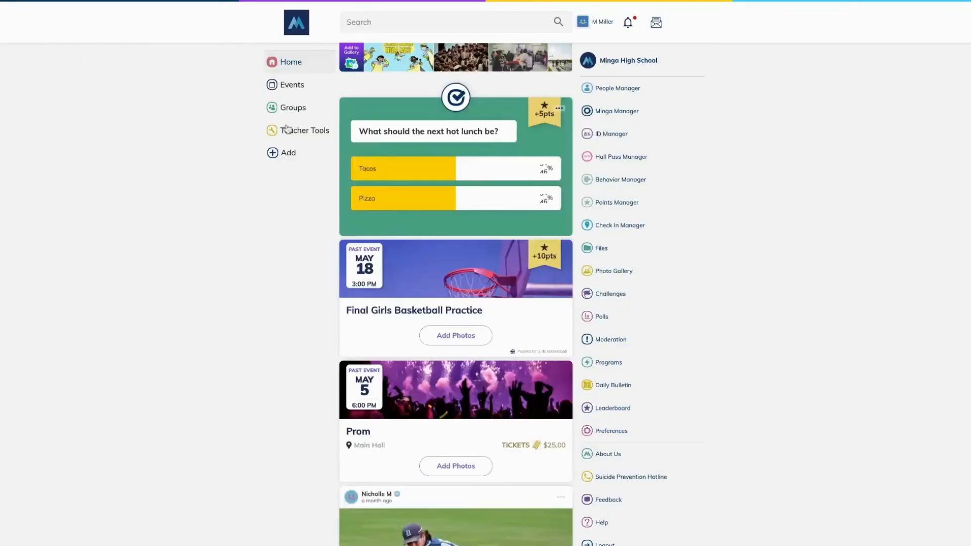
left_click(299, 131)
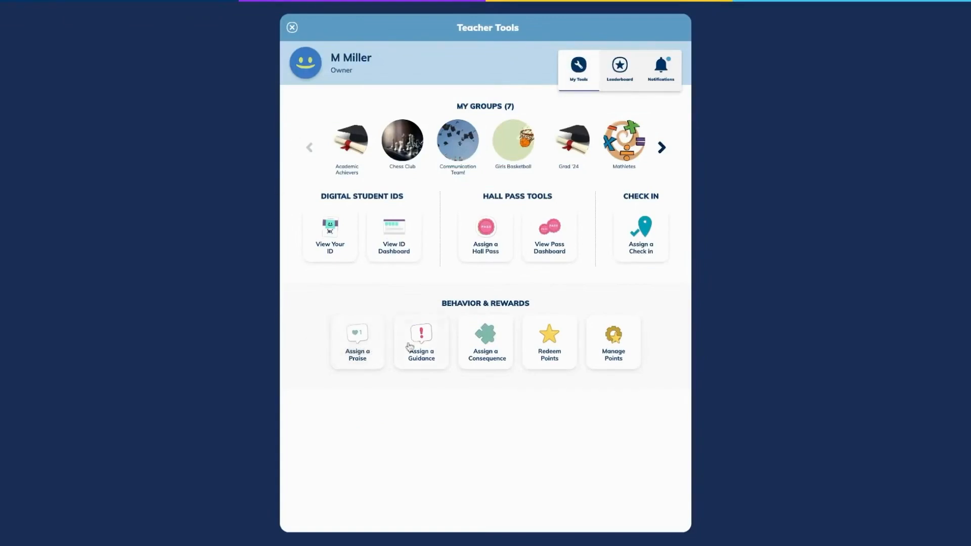
left_click(423, 342)
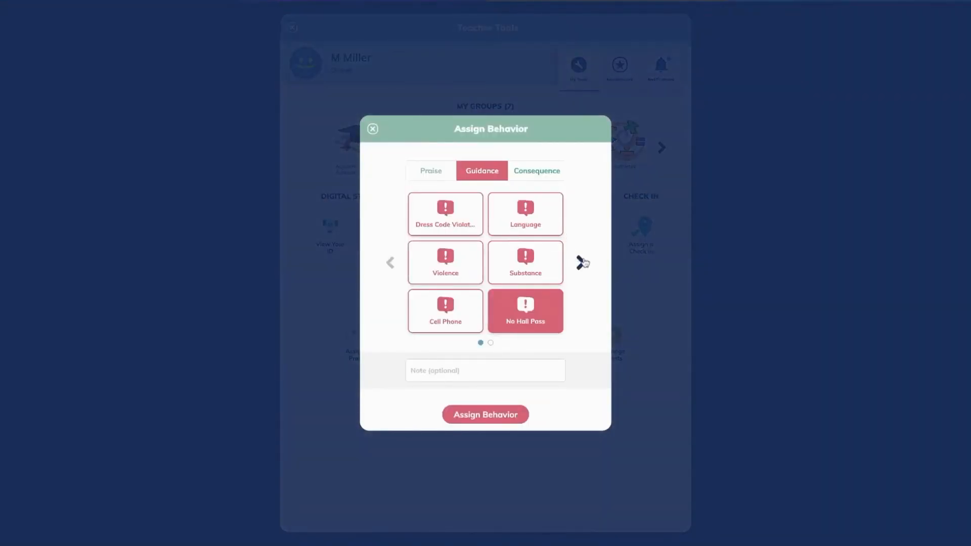
left_click(580, 263)
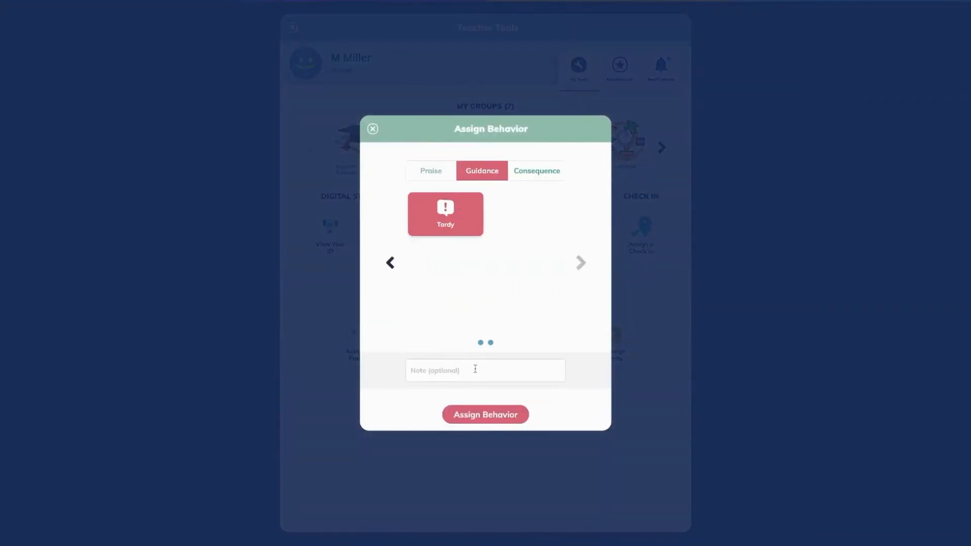
left_click(443, 366)
left_click(470, 414)
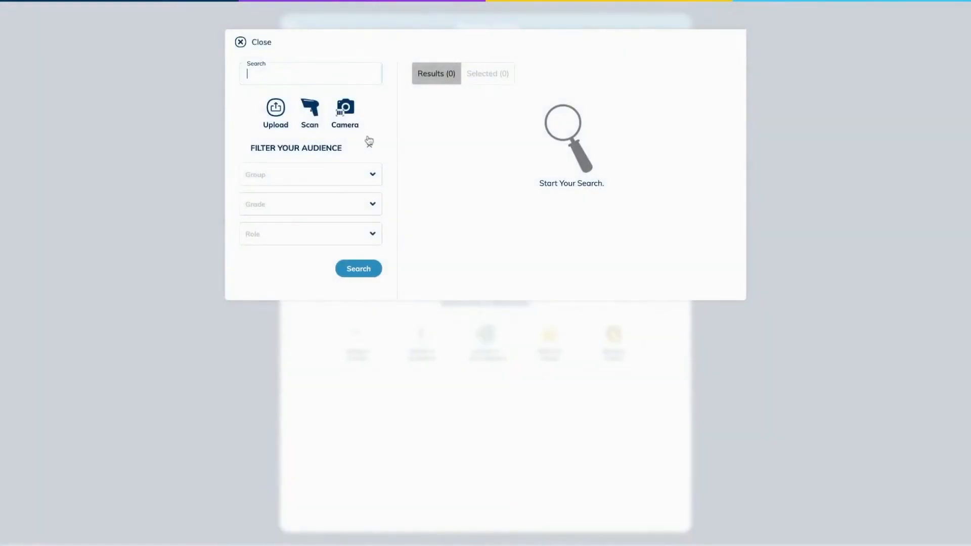
Step: Search for the student by name, select them and assign the Tardy guidance
type("lilly")
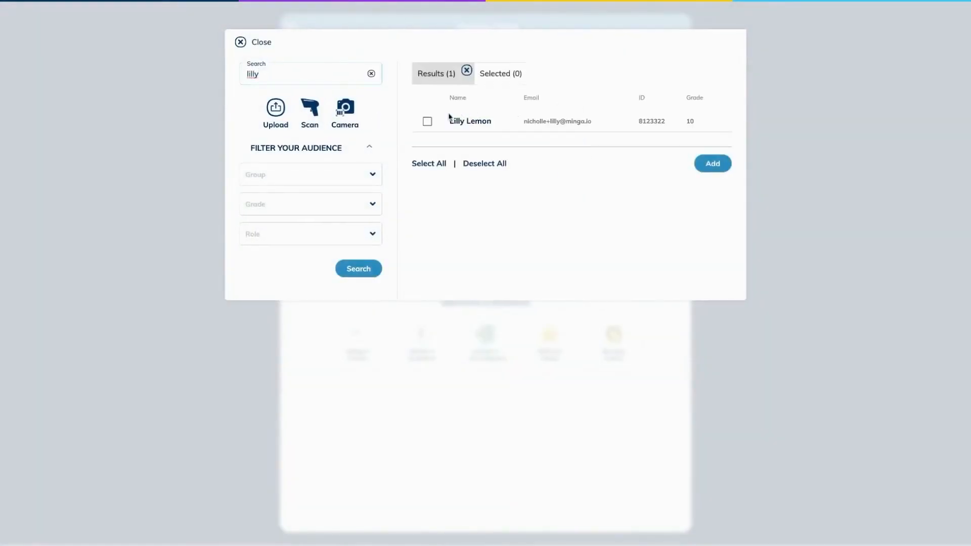
left_click(427, 121)
left_click(719, 167)
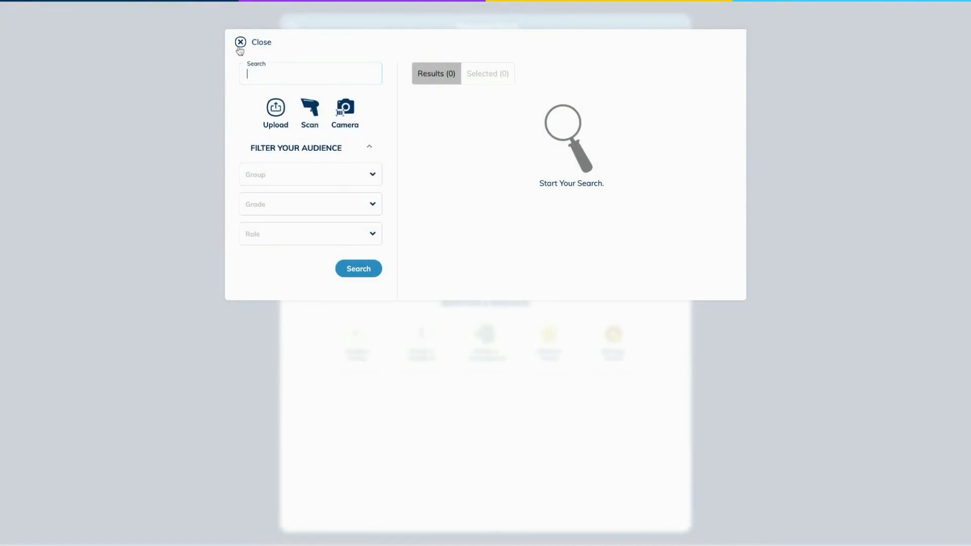
left_click(240, 46)
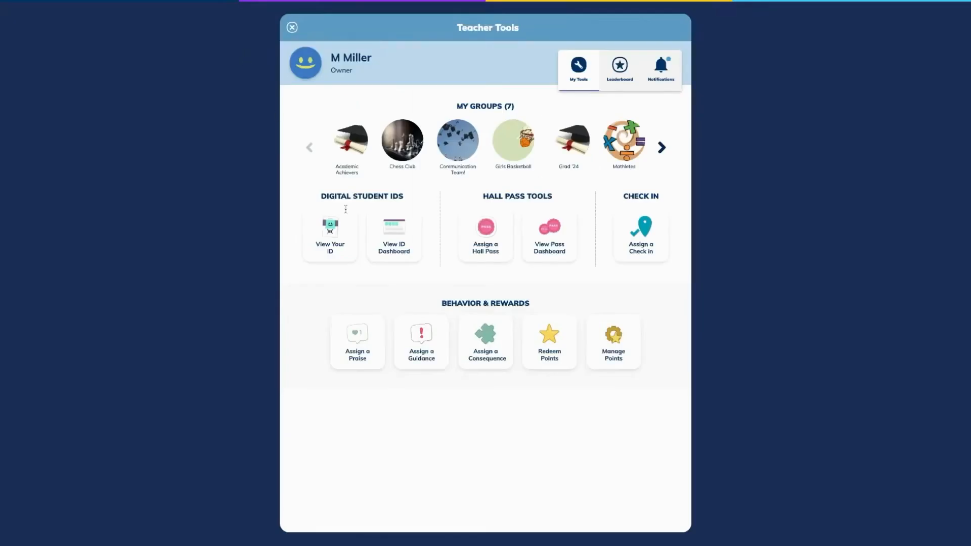
Step: Edit the Tardy Lunch Detention automation in Behavior Manager and reset its counters
left_click(486, 350)
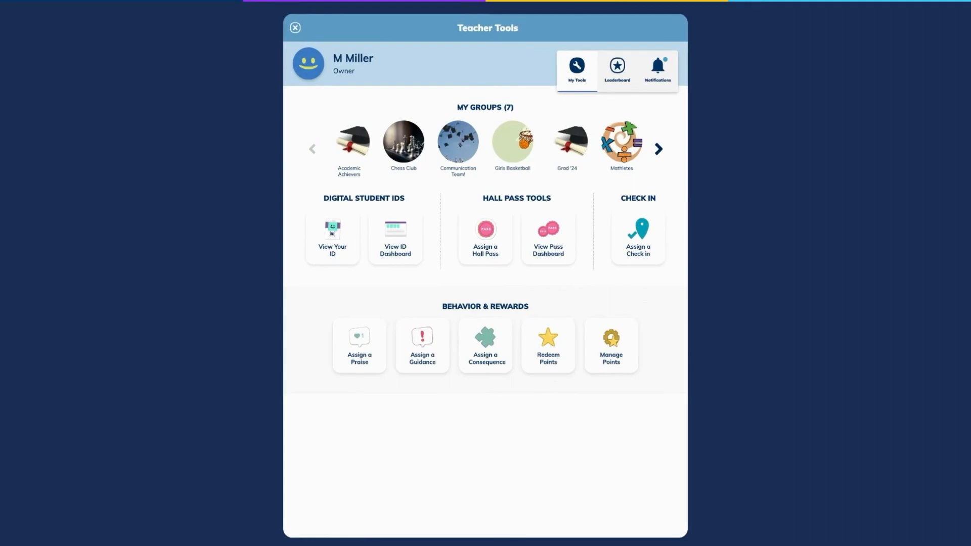
left_click(295, 28)
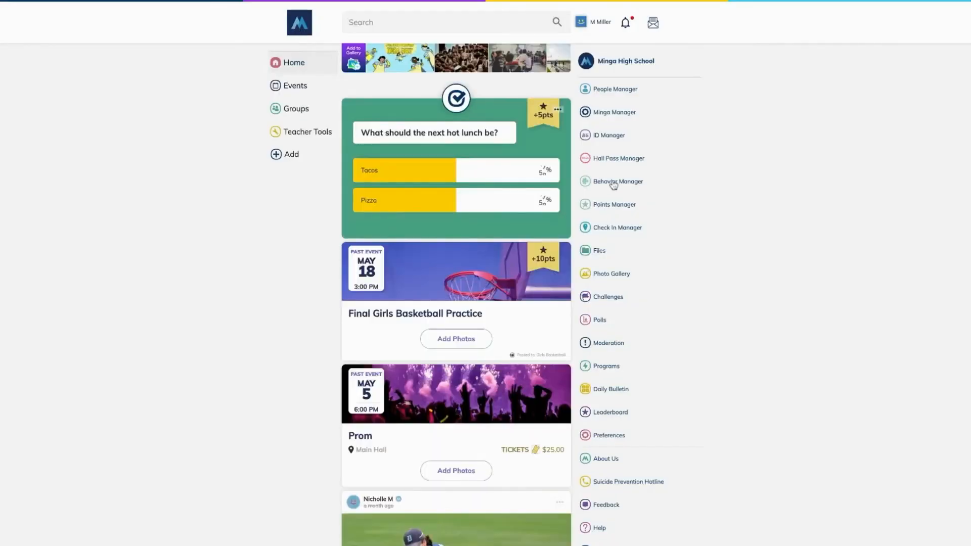
left_click(612, 185)
left_click(577, 517)
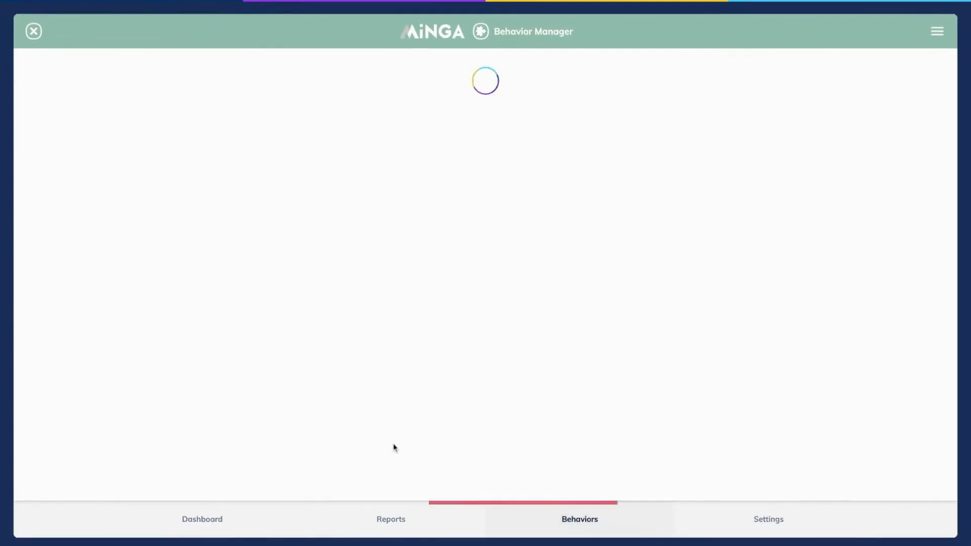
scroll(392, 444, "down", 7)
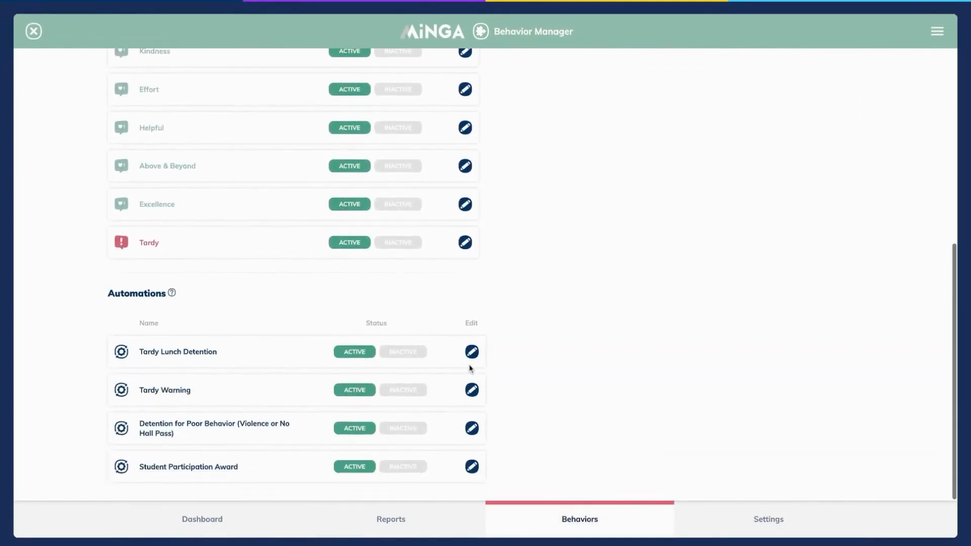
left_click(472, 352)
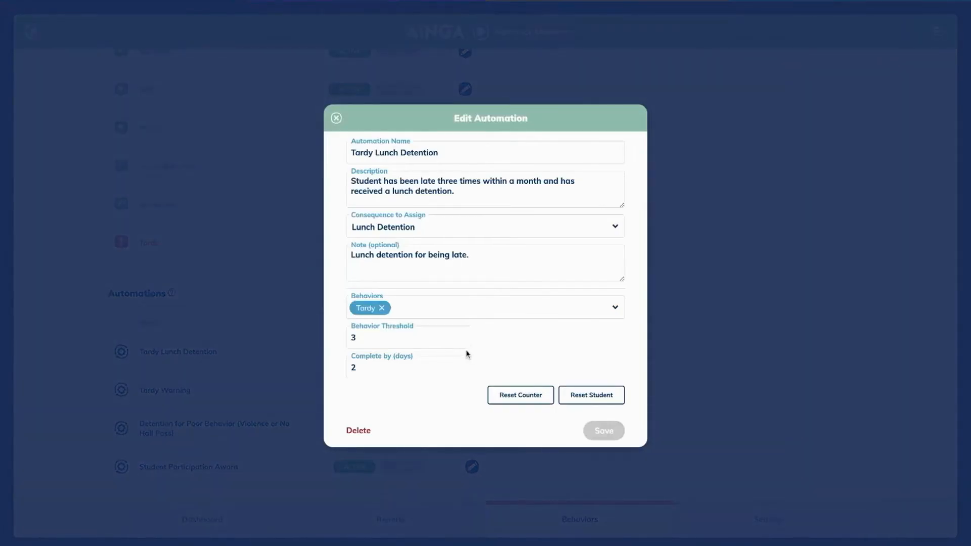
left_click(520, 396)
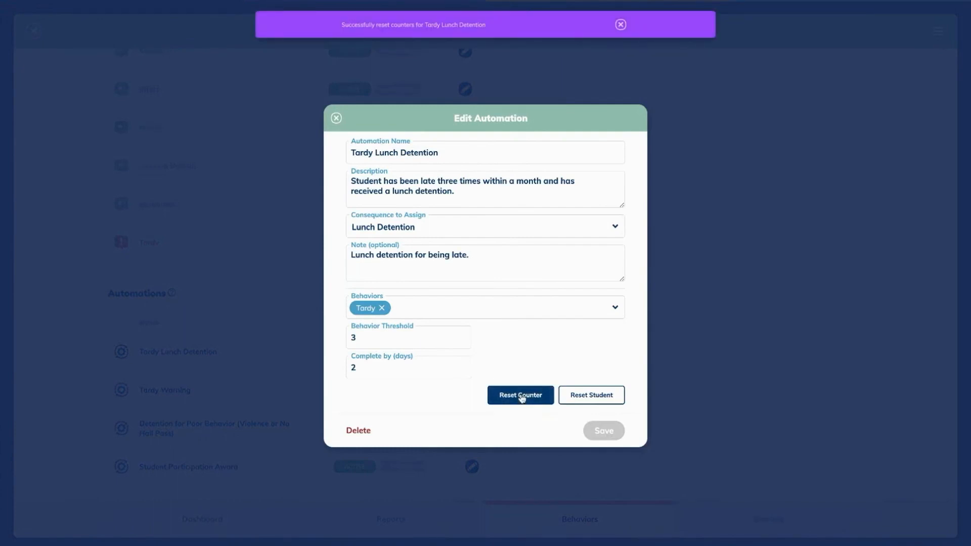
Step: Search for the student by name, select them and save their counter reset
left_click(586, 398)
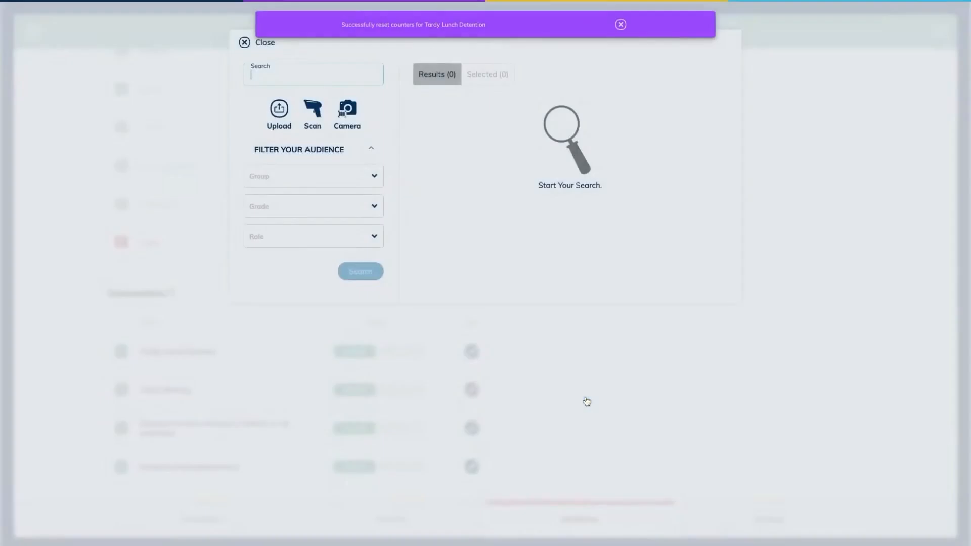
type("li")
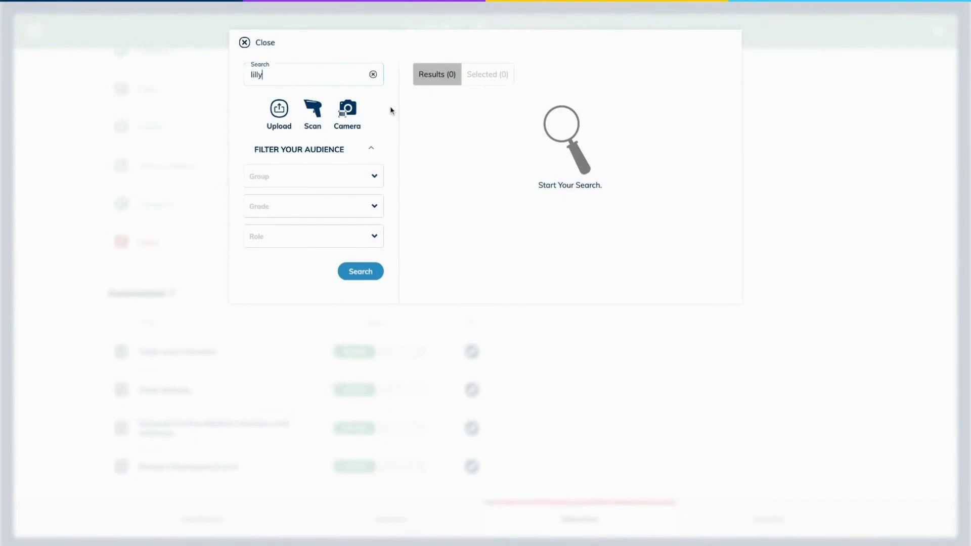
type("lly")
key("Return")
left_click(428, 122)
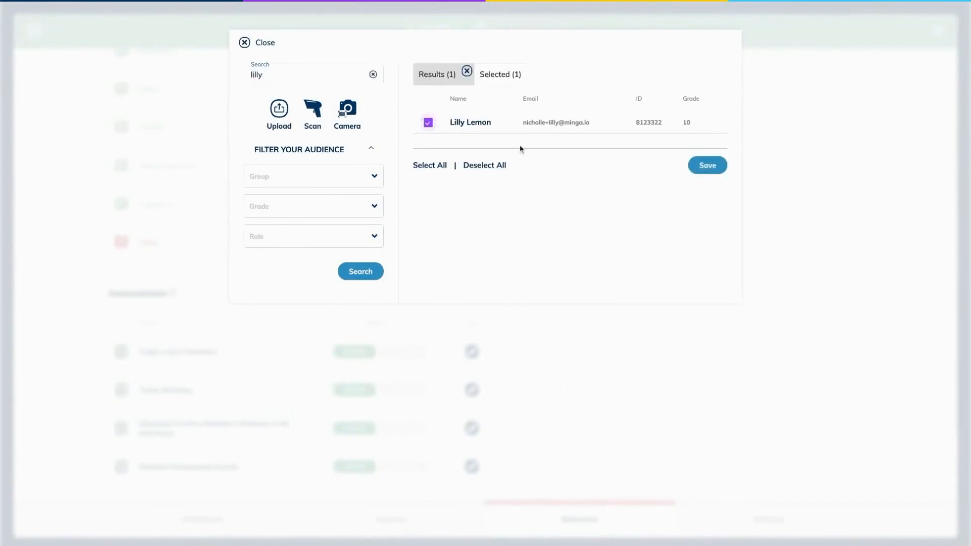
left_click(707, 165)
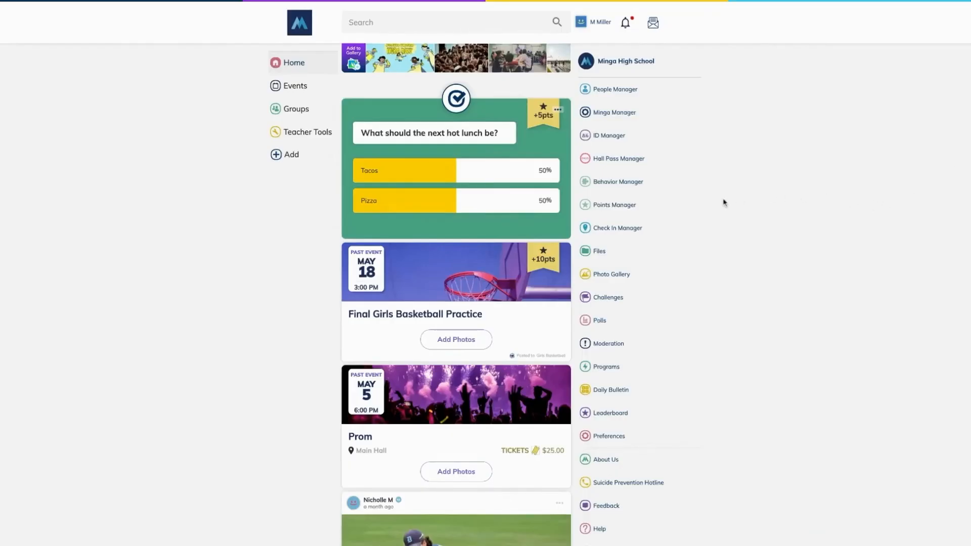
Step: After viewing the Check In Manager dashboard, pick the Detention check-in in Teacher Tools
left_click(616, 229)
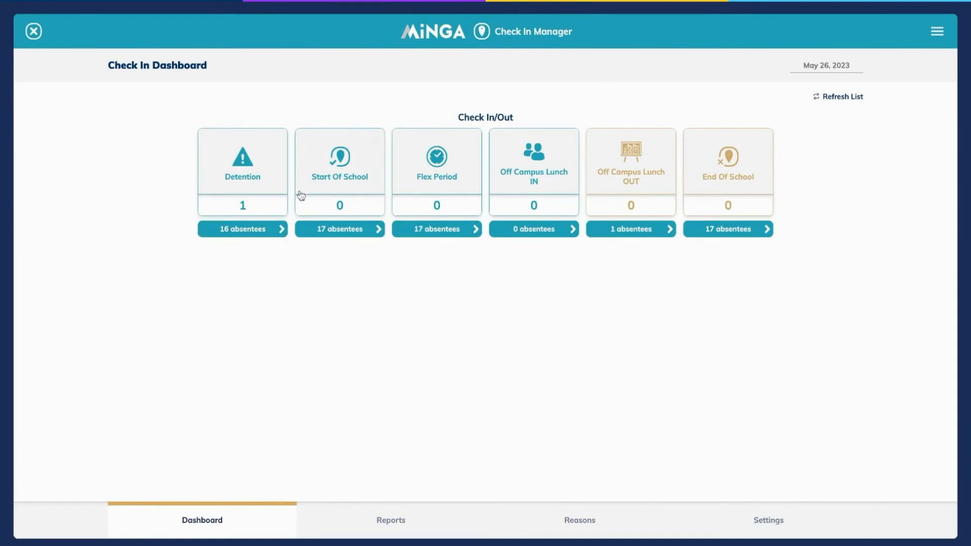
left_click(34, 32)
left_click(280, 134)
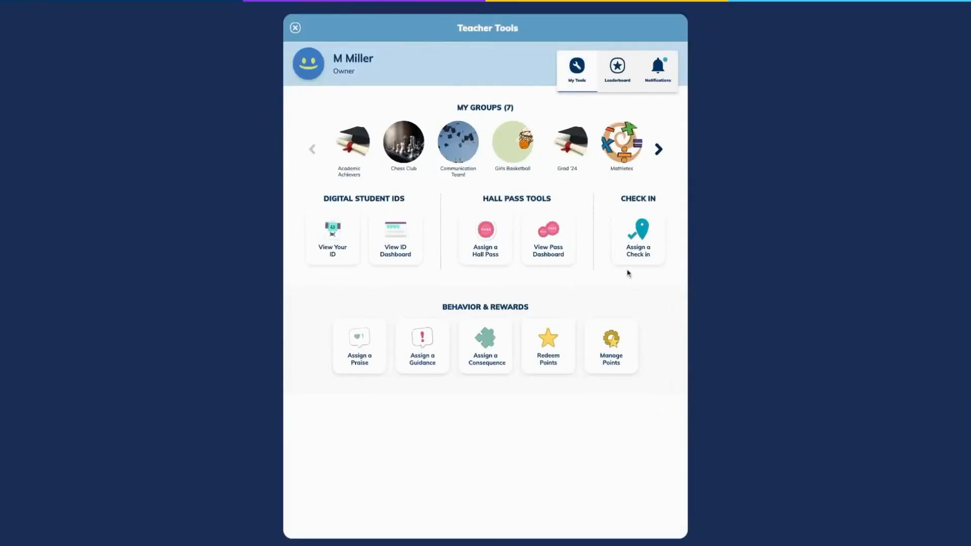
left_click(637, 253)
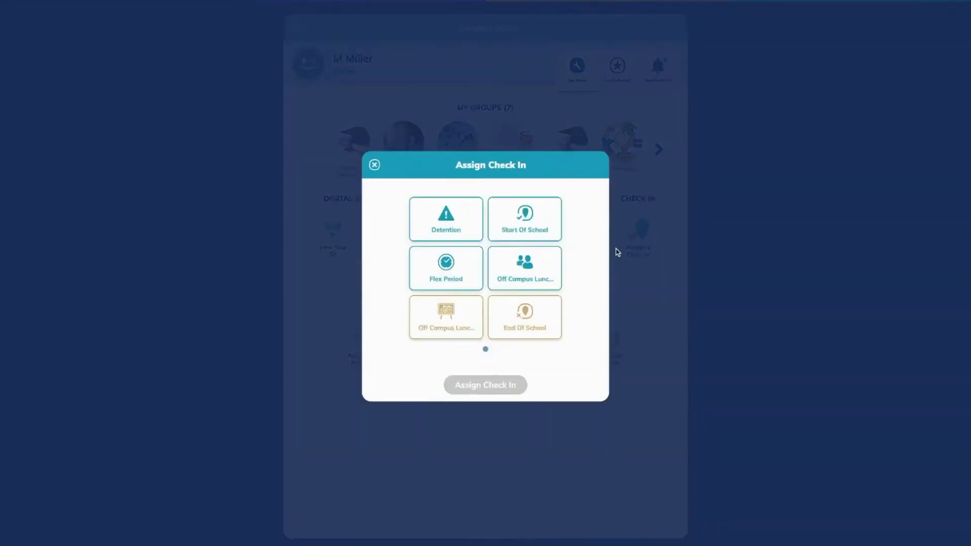
left_click(459, 228)
left_click(470, 388)
Step: Search for the student, select them and add them to the Detention check-in
left_click(324, 73)
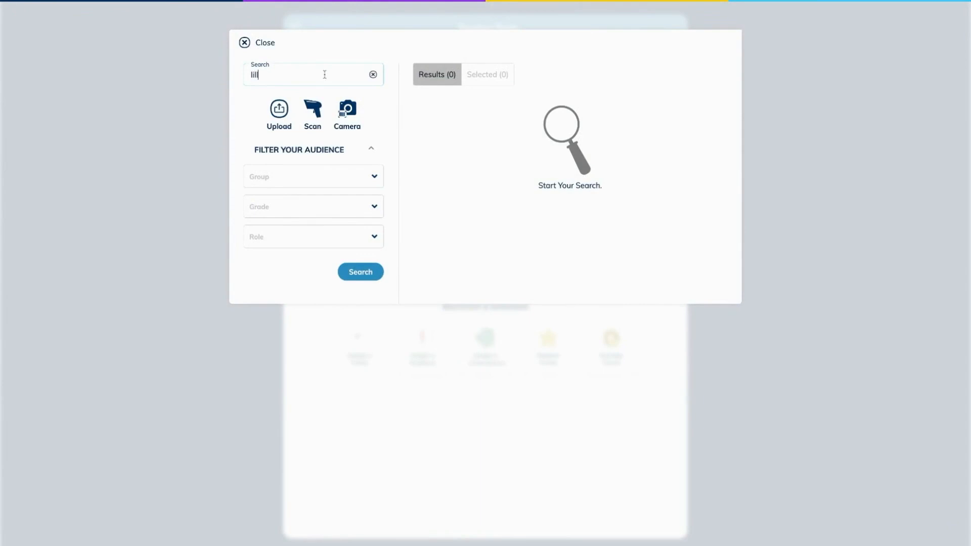
key("Return")
left_click(427, 123)
left_click(705, 172)
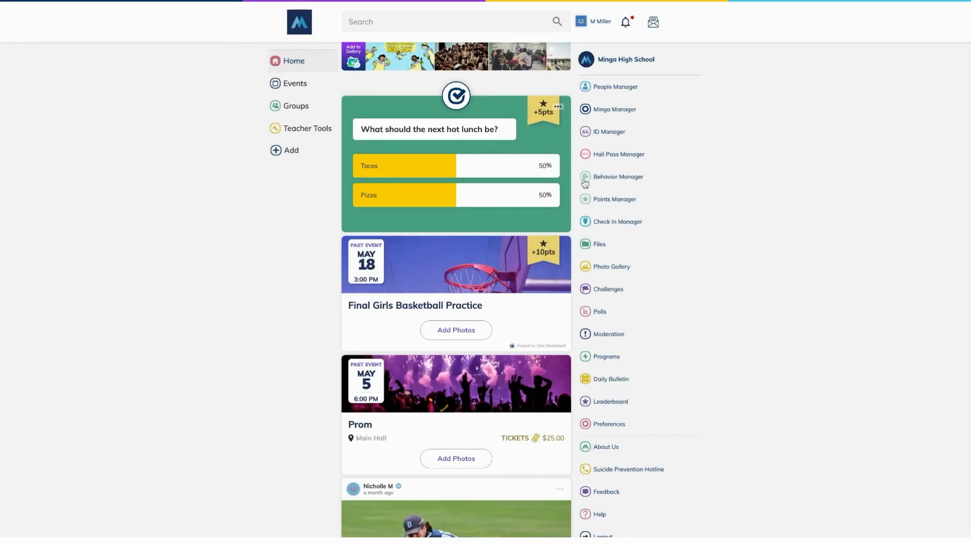
Step: Show the Consequence History report filtered to the last 28 days
left_click(618, 176)
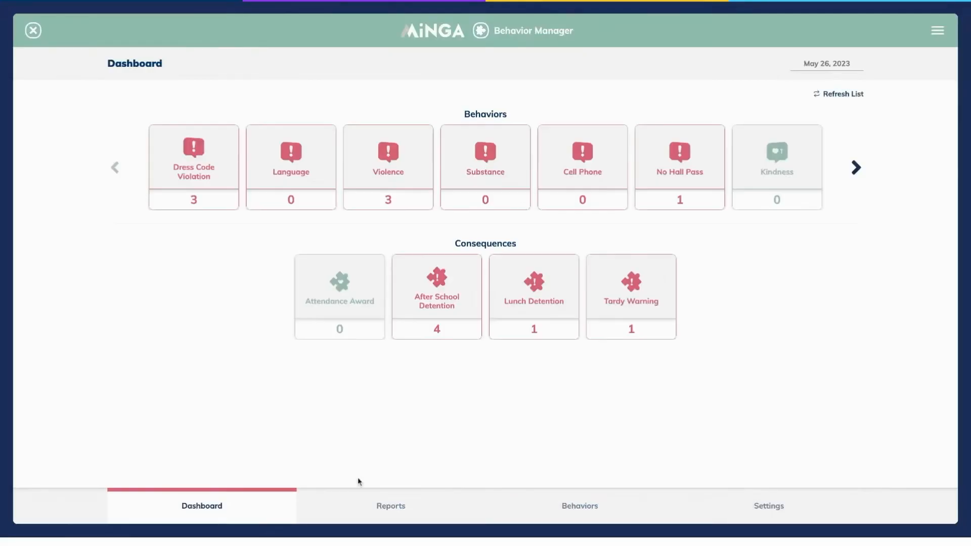
left_click(375, 501)
left_click(146, 68)
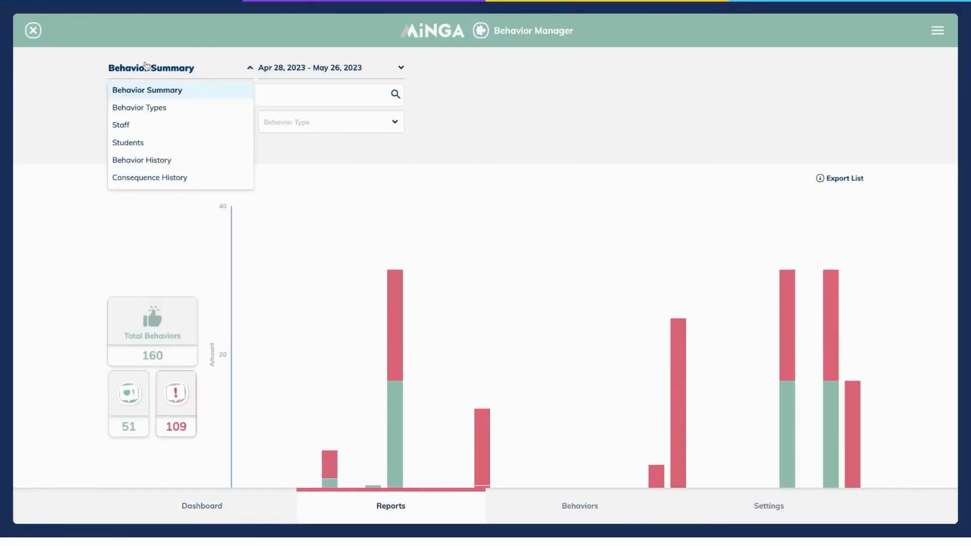
left_click(158, 182)
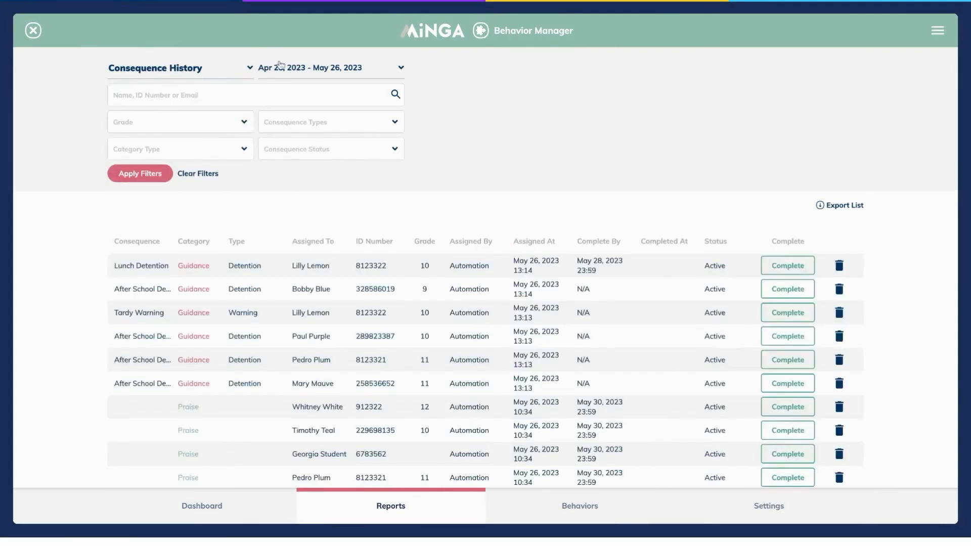
left_click(281, 67)
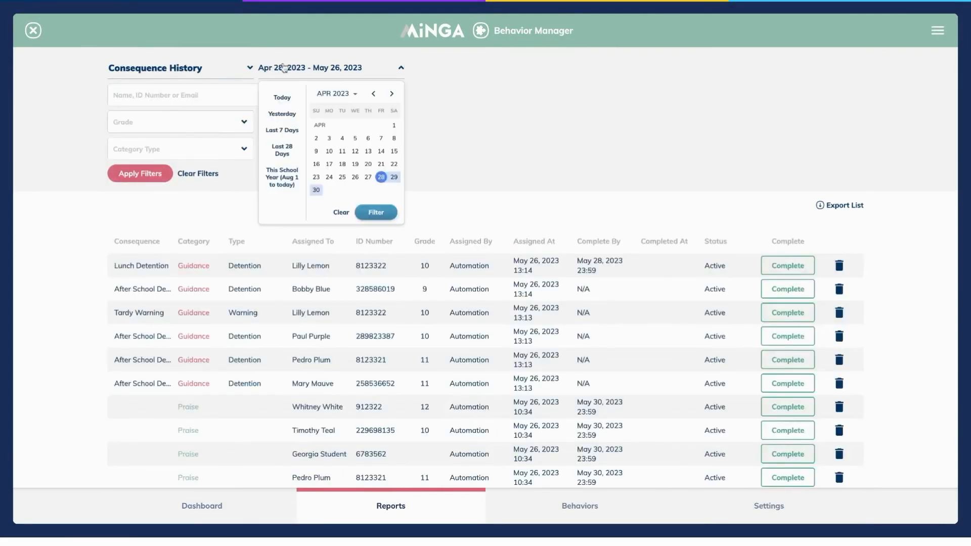
left_click(283, 148)
left_click(374, 212)
left_click(128, 173)
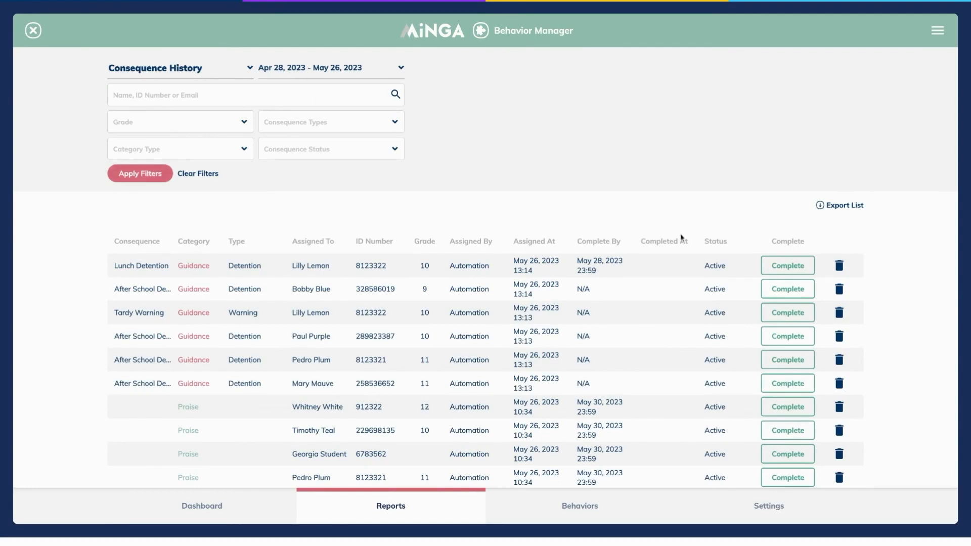
Step: Mark the top Lunch Detention complete and filter the category type to Detention
left_click(785, 268)
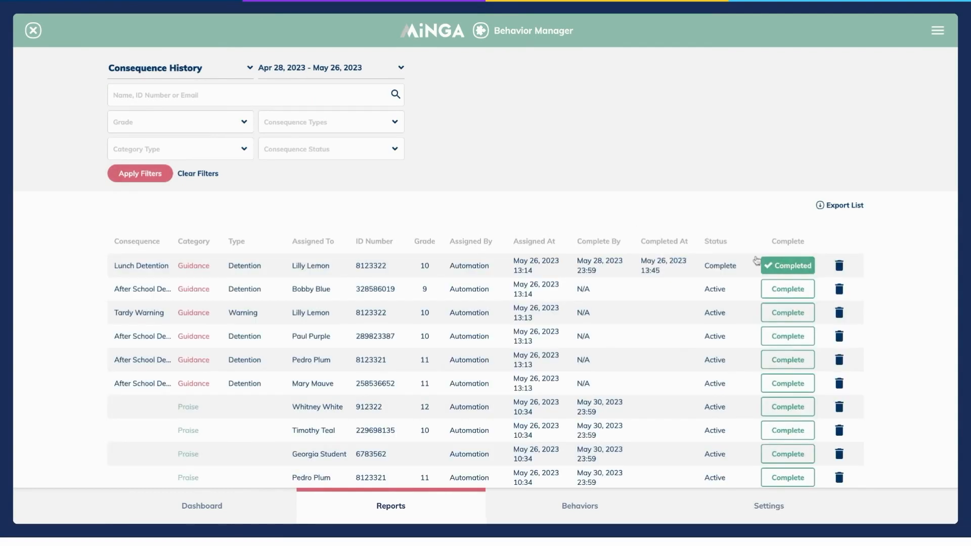
left_click(239, 150)
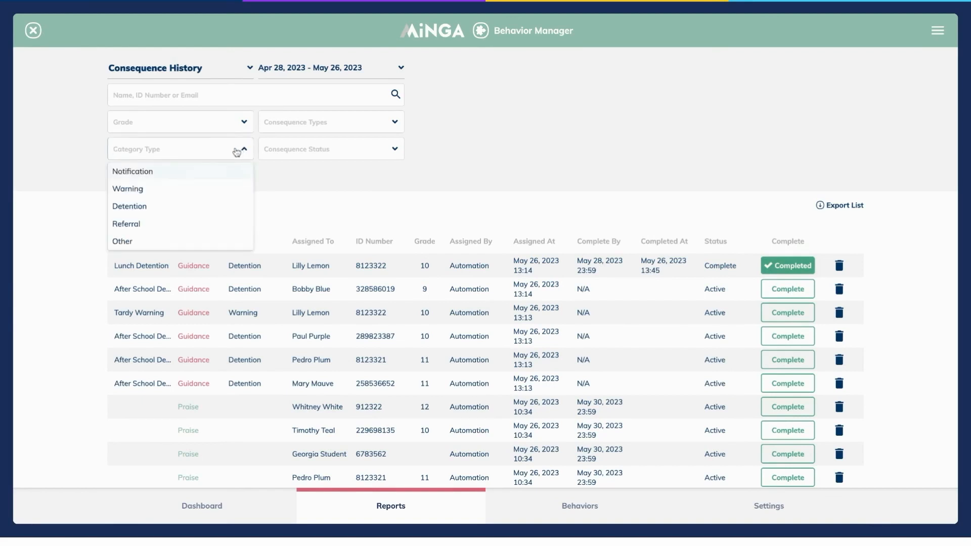
left_click(212, 206)
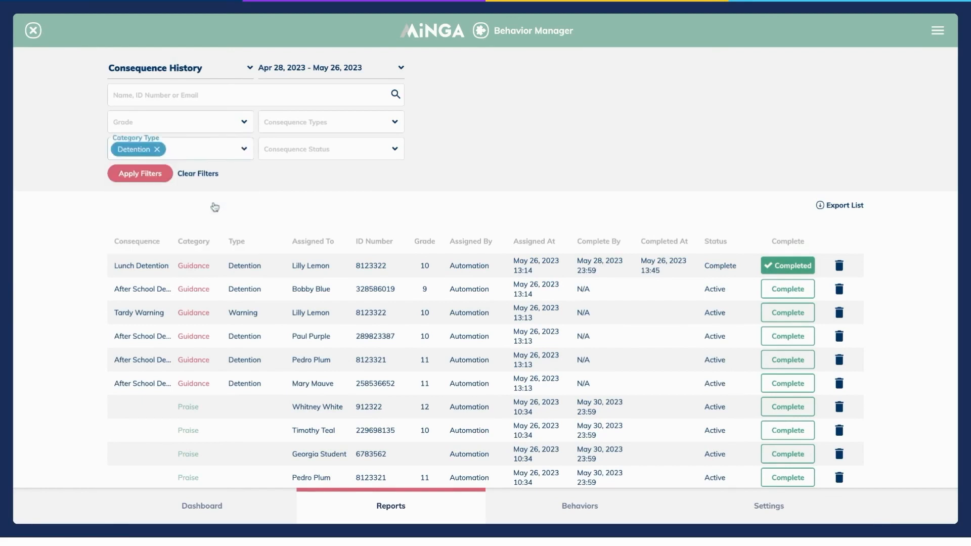
left_click(143, 179)
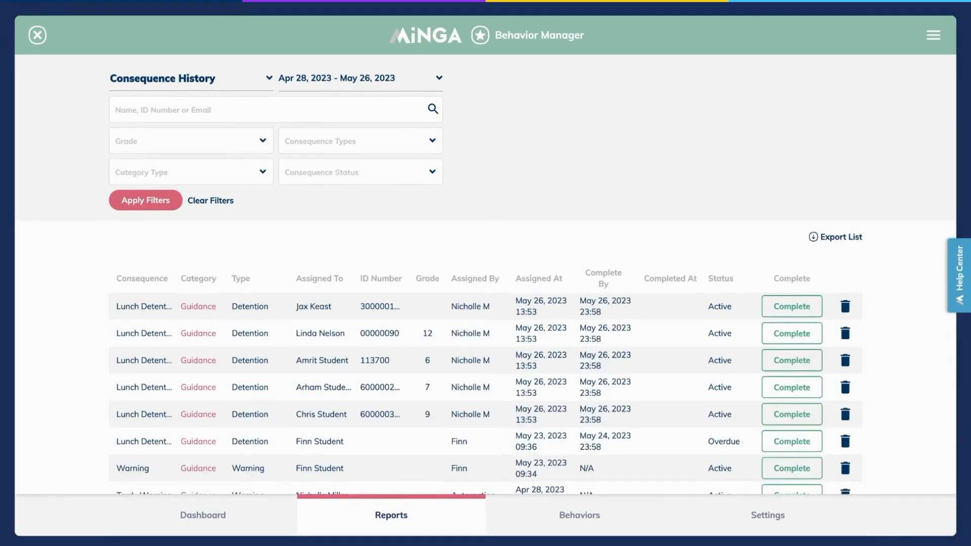
Step: Switch to the Overdue Consequences report and view the first person's consequence history
left_click(217, 78)
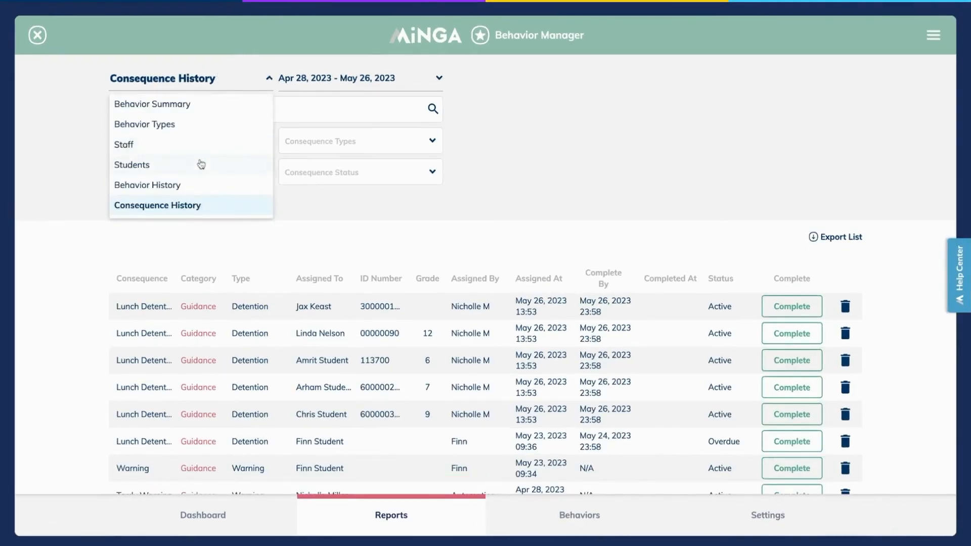
scroll(201, 177, "down", 1)
left_click(197, 208)
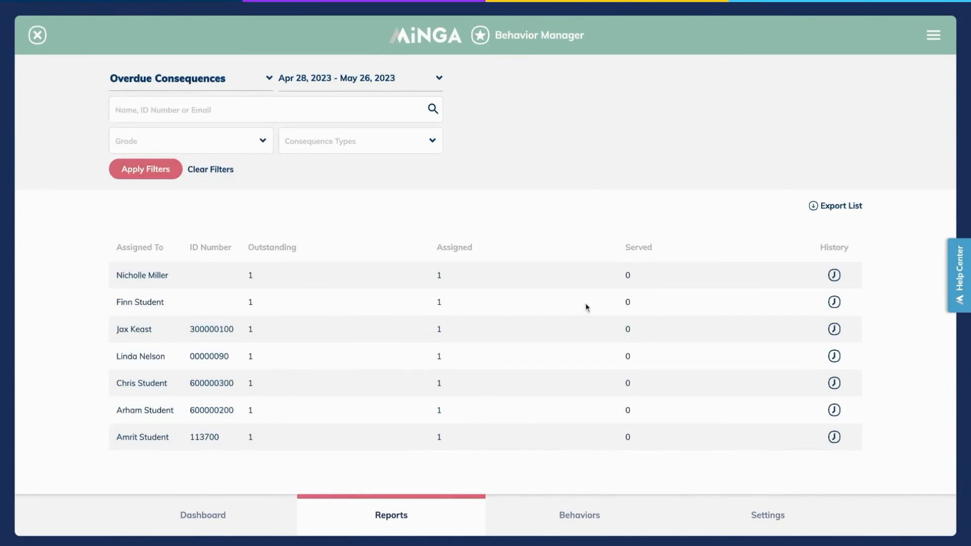
left_click(835, 276)
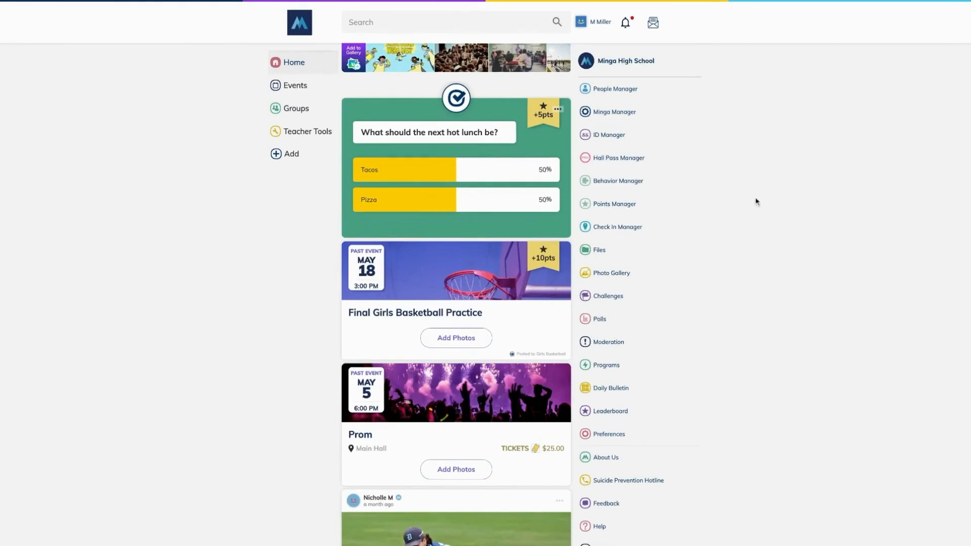
Step: Show the Tardy behavior history from the Behavior Manager dashboard tiles
left_click(638, 184)
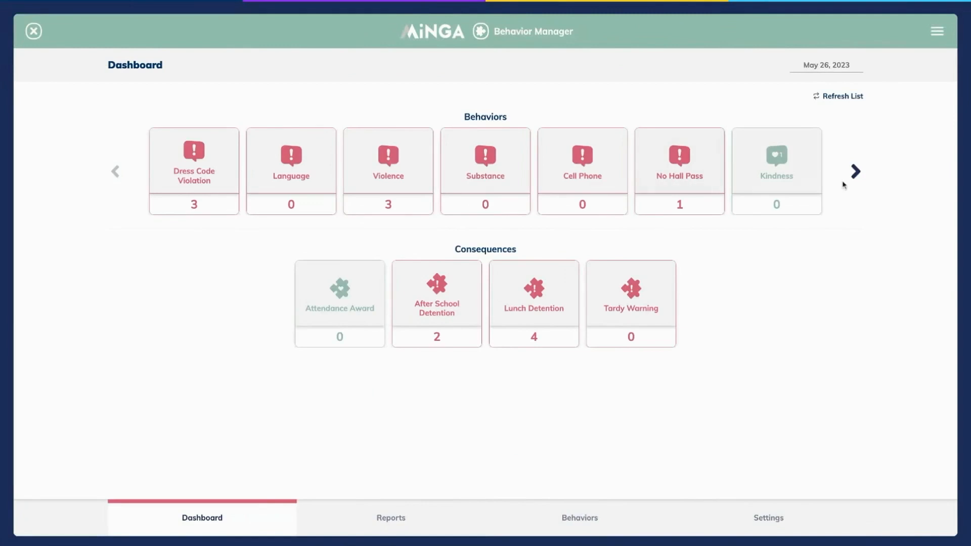
left_click(856, 172)
left_click(568, 169)
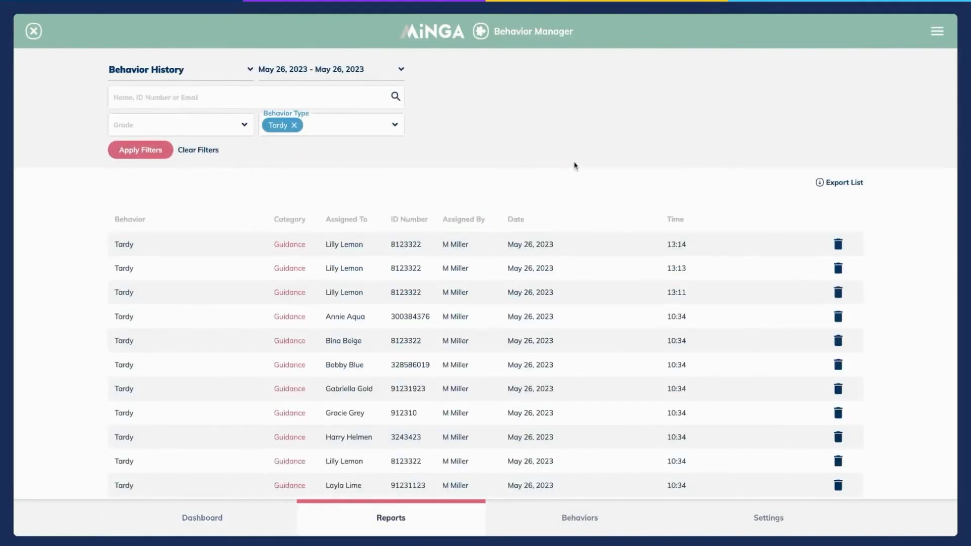